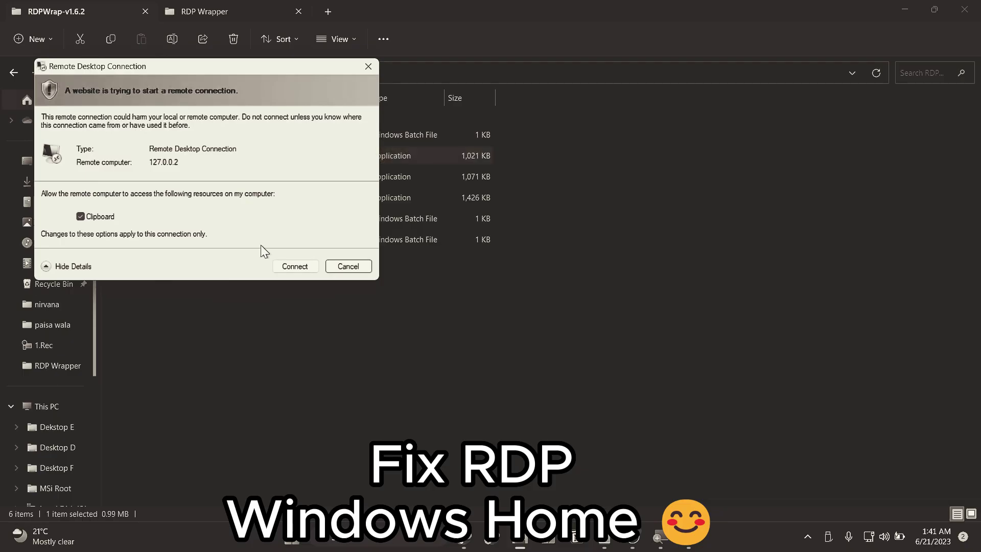
Step: Connect to 127.0.0.2 in Remote Desktop and attempt to sign in via Local RDP Checker
{"action": "left_click", "coordinate": [304, 266]}
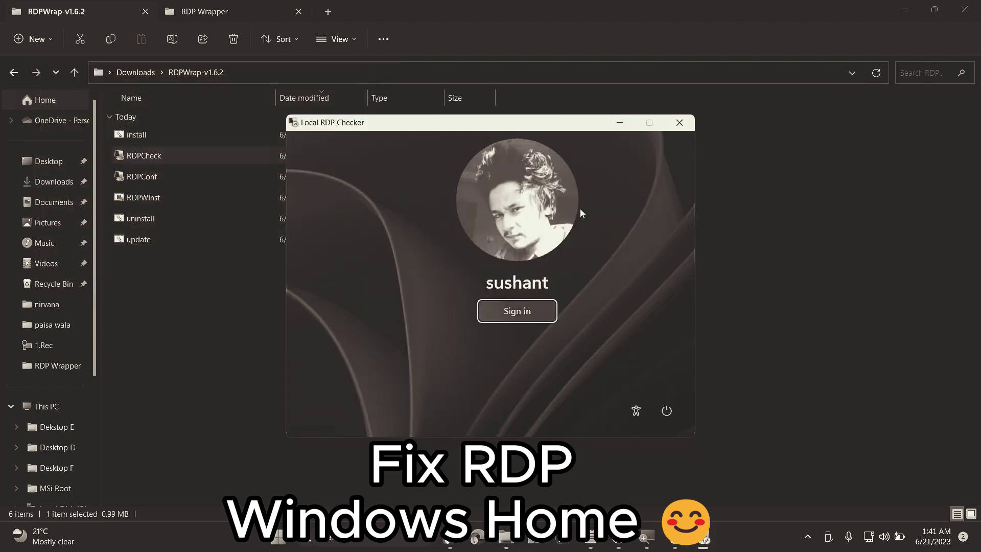
{"action": "left_click", "coordinate": [523, 316]}
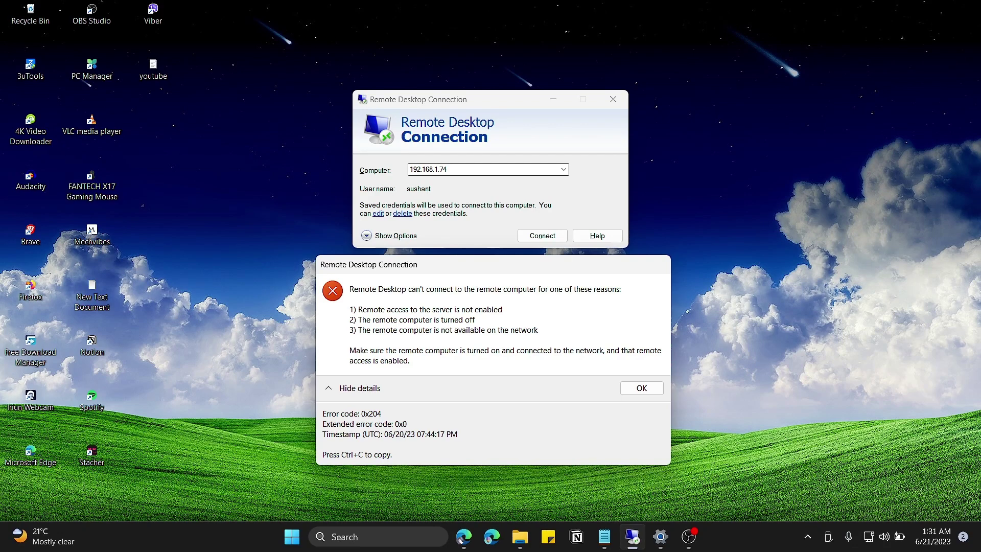
Step: Run winver to confirm Windows 11 Home 22H2, then close About Windows
{"action": "key", "text": "super+r"}
{"action": "type", "text": "winver"}
{"action": "key", "text": "Return"}
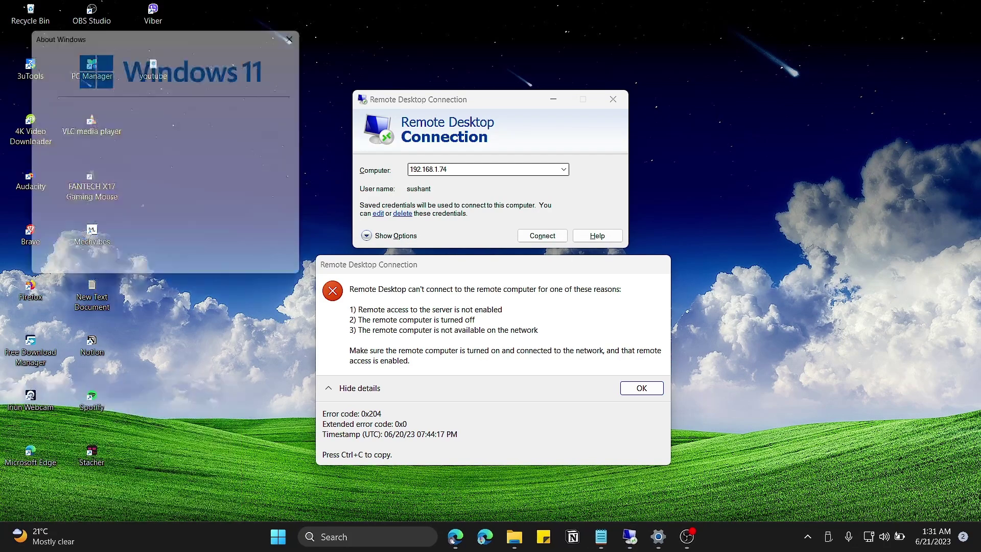
{"action": "left_click_drag", "start_coordinate": [195, 36], "coordinate": [303, 148]}
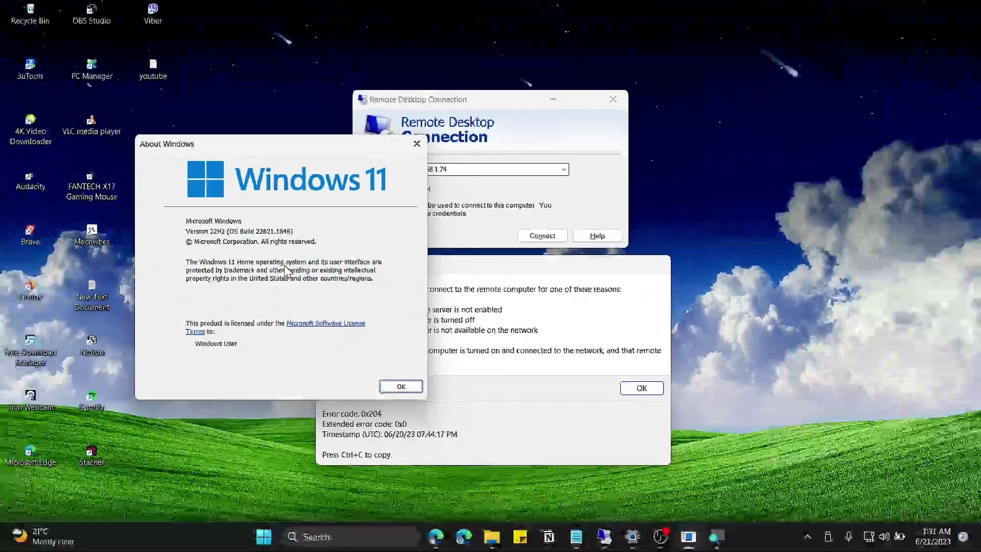
{"action": "left_click", "coordinate": [401, 387]}
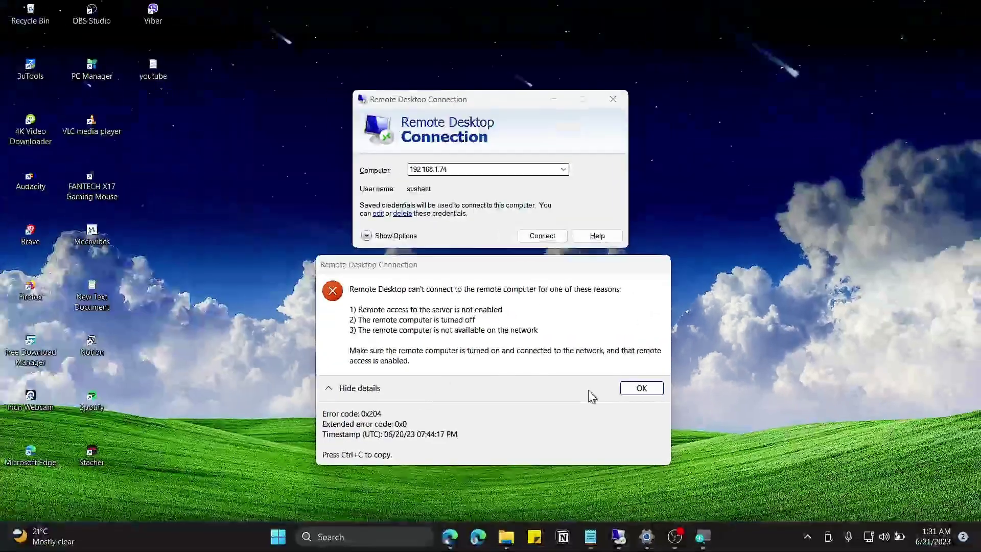
Step: Dismiss the 0x204 error, close Remote Desktop Connection, and browse Settings' System page
{"action": "left_click", "coordinate": [639, 389]}
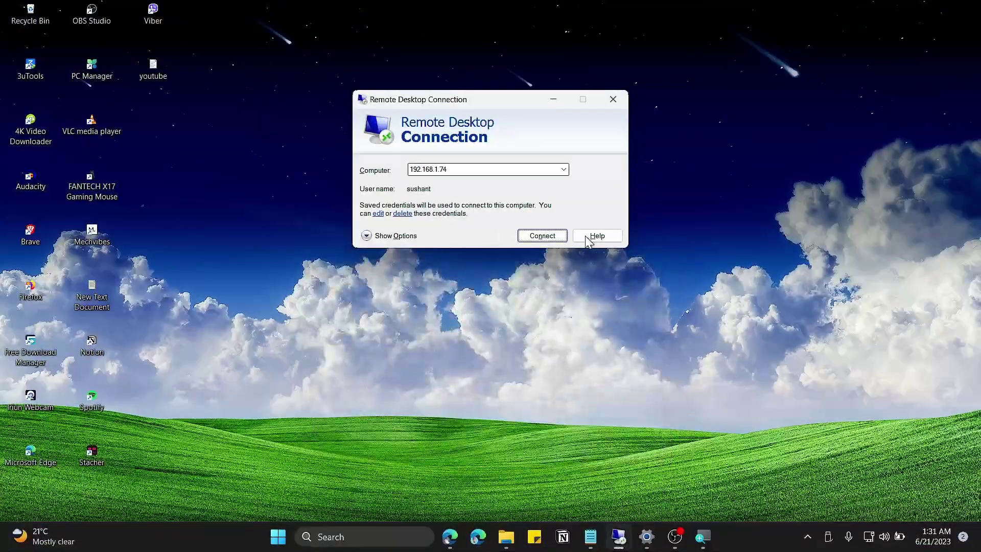
{"action": "left_click", "coordinate": [613, 100]}
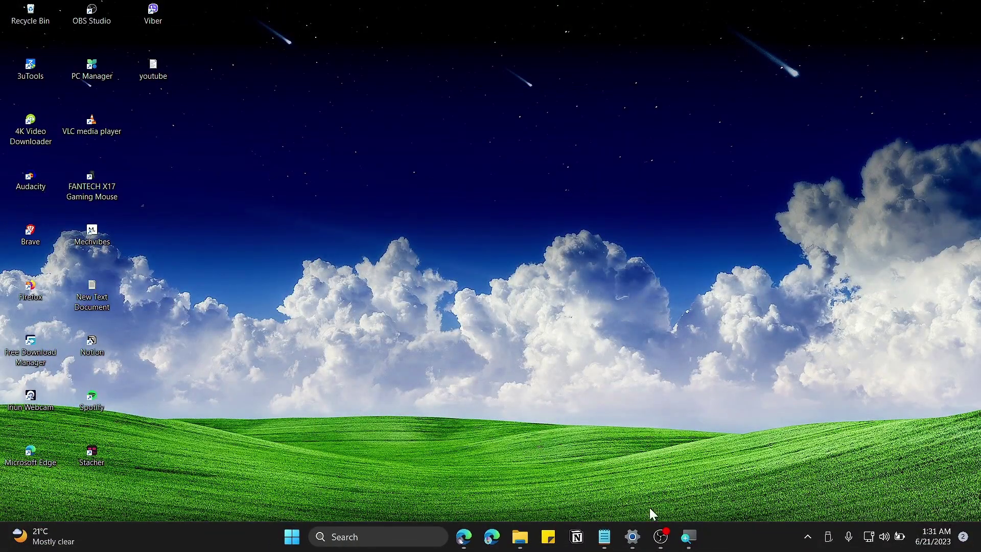
{"action": "left_click", "coordinate": [632, 537]}
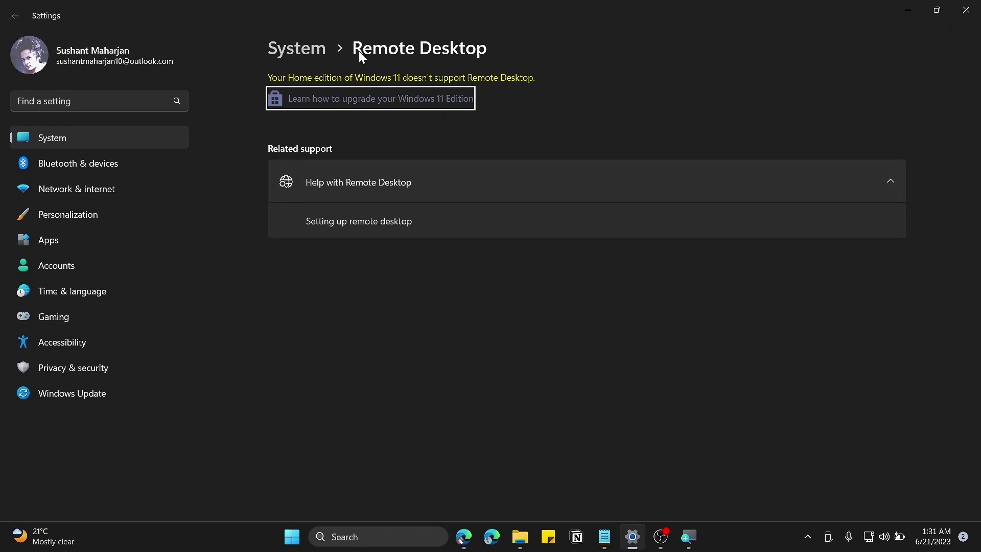
{"action": "left_click", "coordinate": [302, 44]}
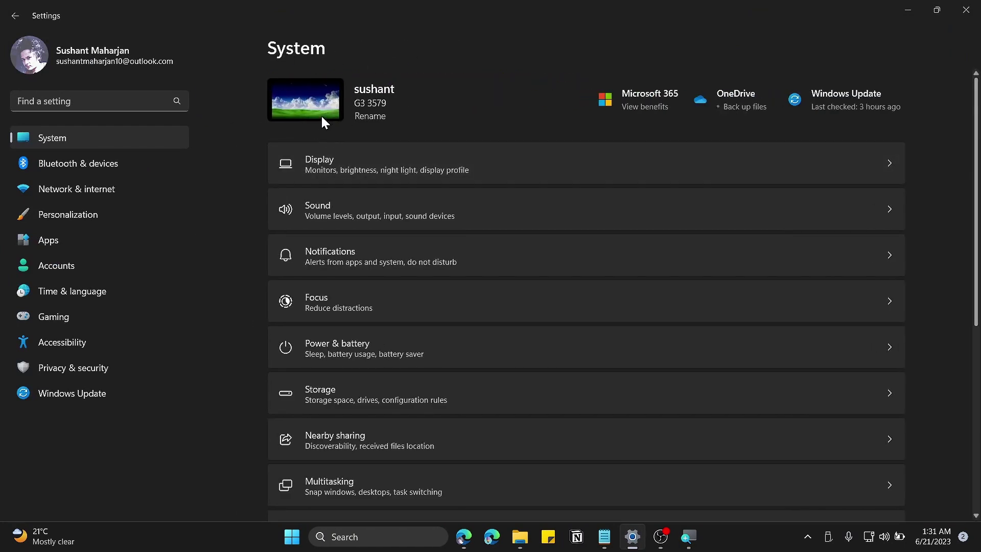
{"action": "scroll", "coordinate": [397, 348], "scroll_direction": "down", "scroll_amount": 6}
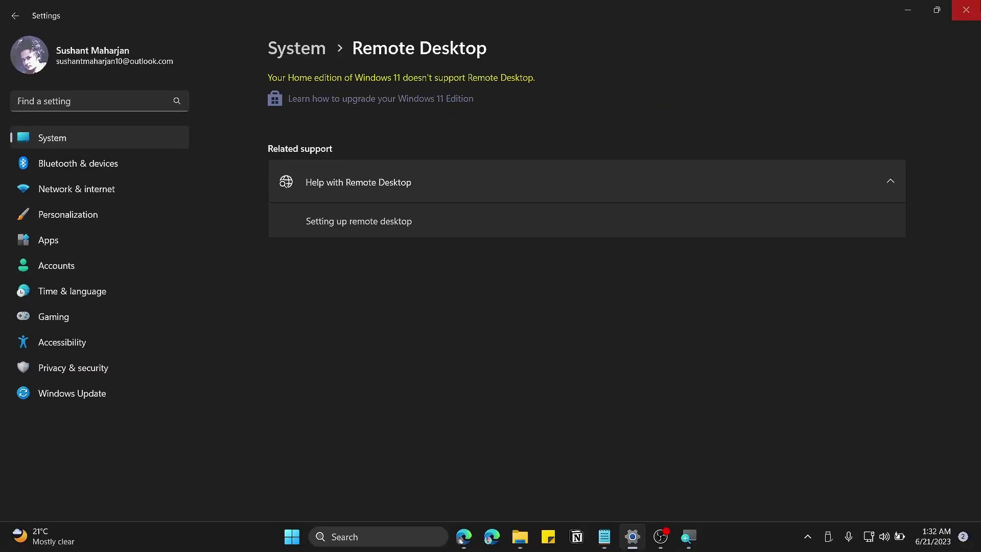
Step: Close Settings and search Google for 'rdpwrap' in Edge
{"action": "left_click", "coordinate": [966, 9]}
{"action": "left_click", "coordinate": [482, 543]}
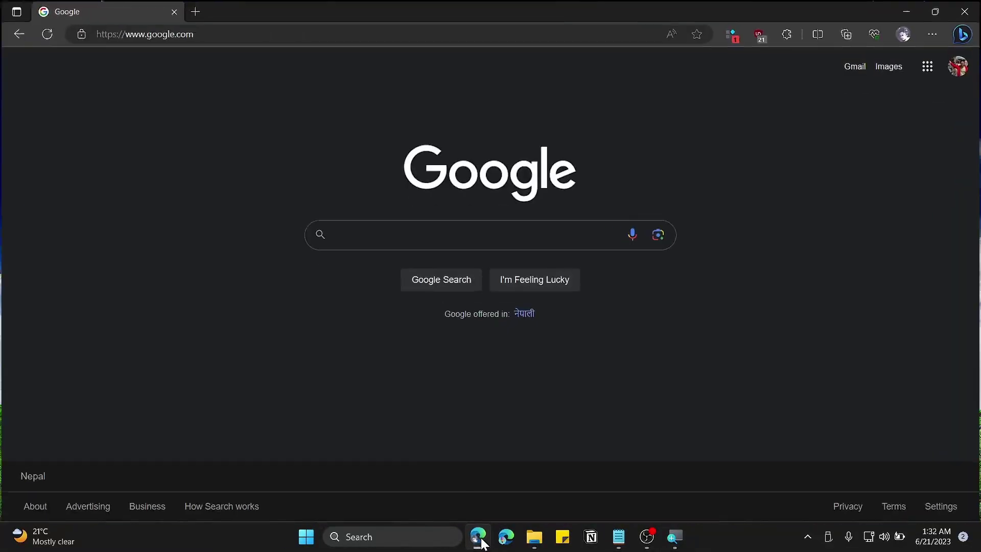
{"action": "left_click", "coordinate": [398, 237]}
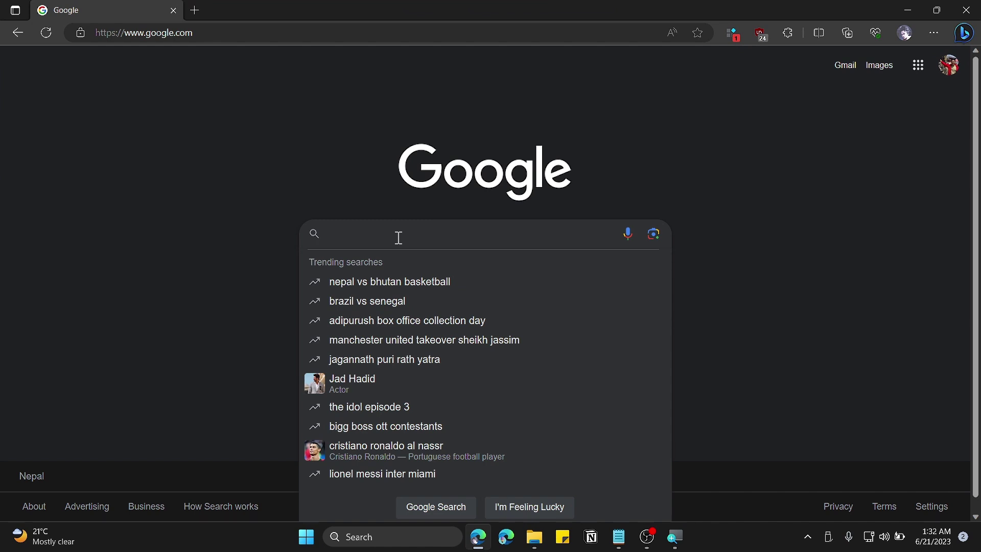
{"action": "type", "text": "rd"}
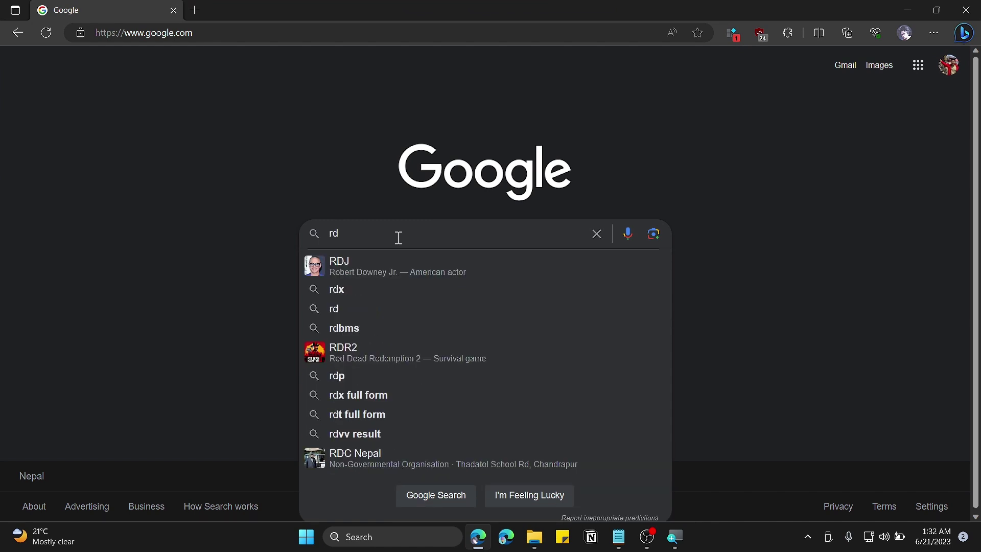
{"action": "key", "text": "BackSpace"}
{"action": "type", "text": "dpwrap"}
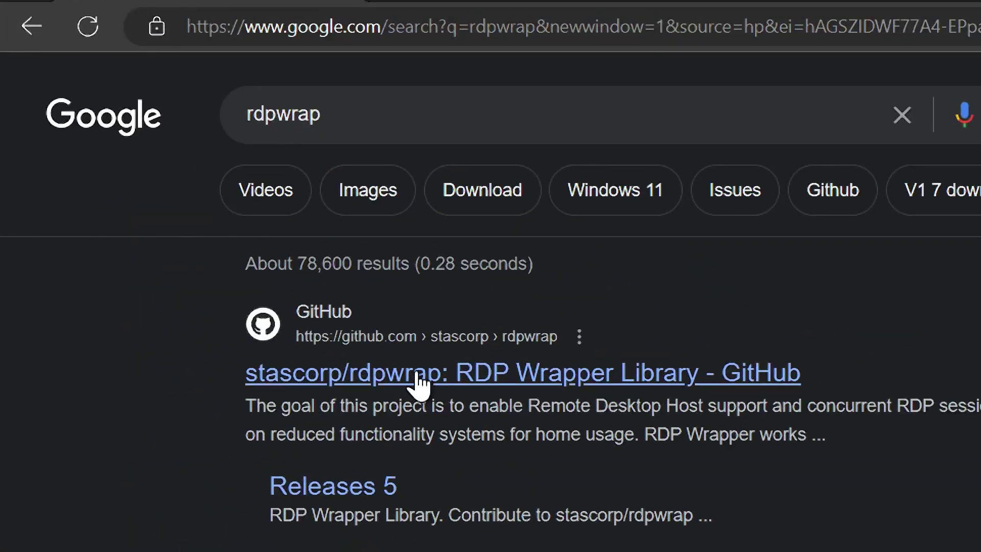
Step: Download RDPWrap-v1.6.2.zip from the stascorp/rdpwrap v1.6.2 release page
{"action": "left_click", "coordinate": [419, 383]}
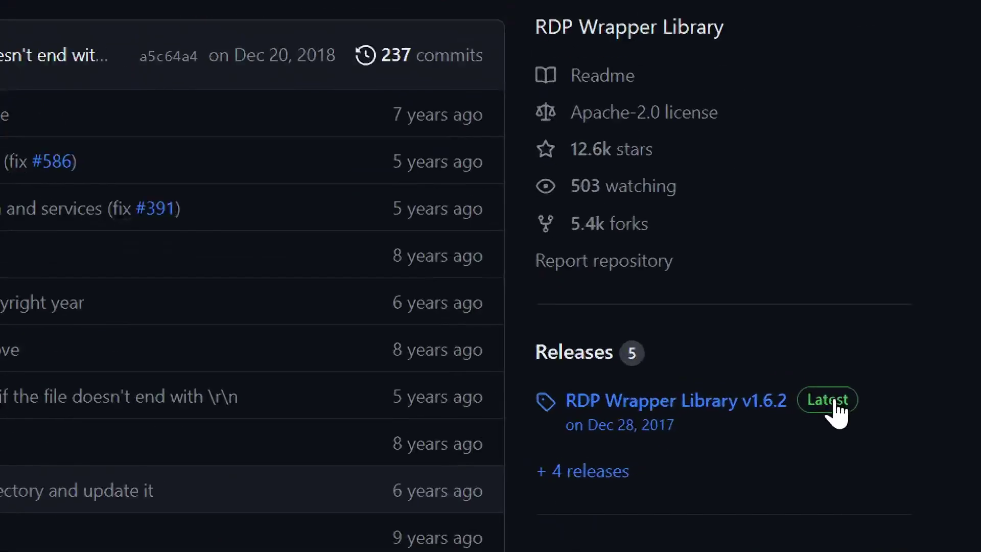
{"action": "left_click", "coordinate": [694, 408]}
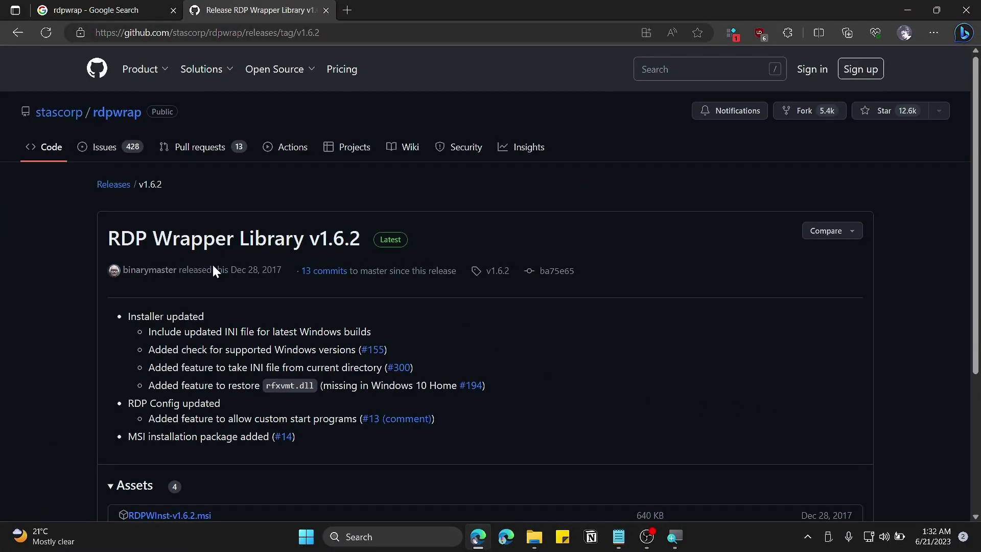
{"action": "scroll", "coordinate": [346, 320], "scroll_direction": "down", "scroll_amount": 4}
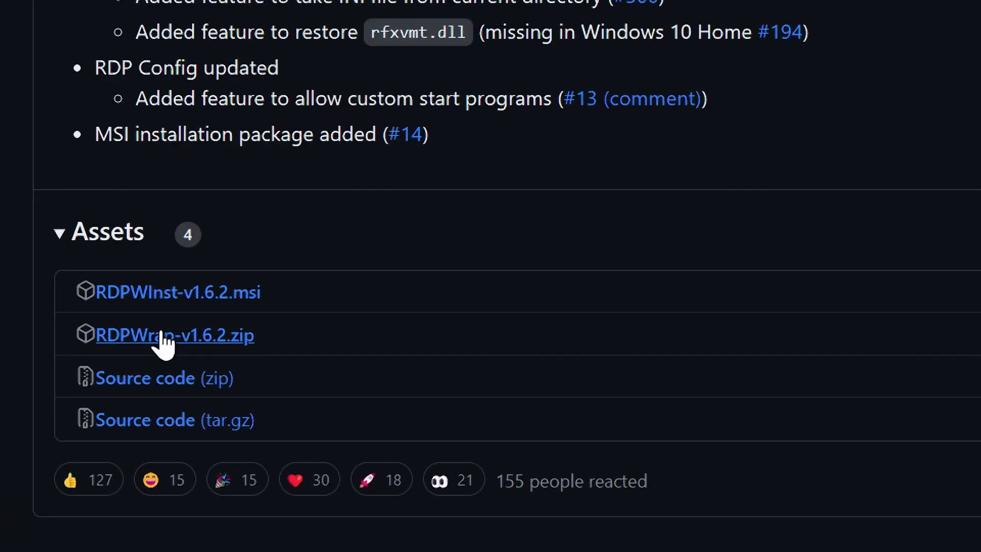
{"action": "left_click", "coordinate": [163, 336]}
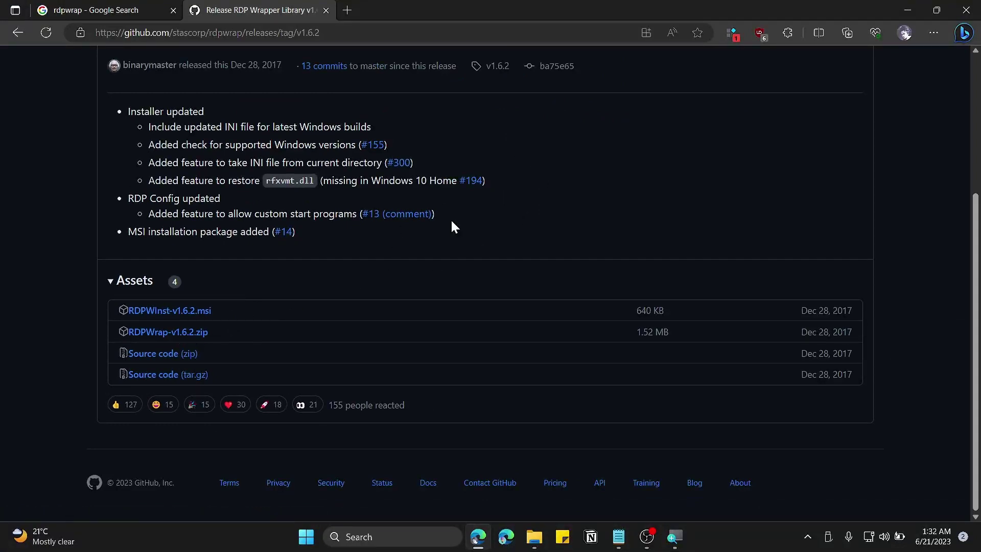
Step: Delete the duplicate download and show RDPWrap-v1.6.2.zip in its folder
{"action": "mouse_move", "coordinate": [800, 83]}
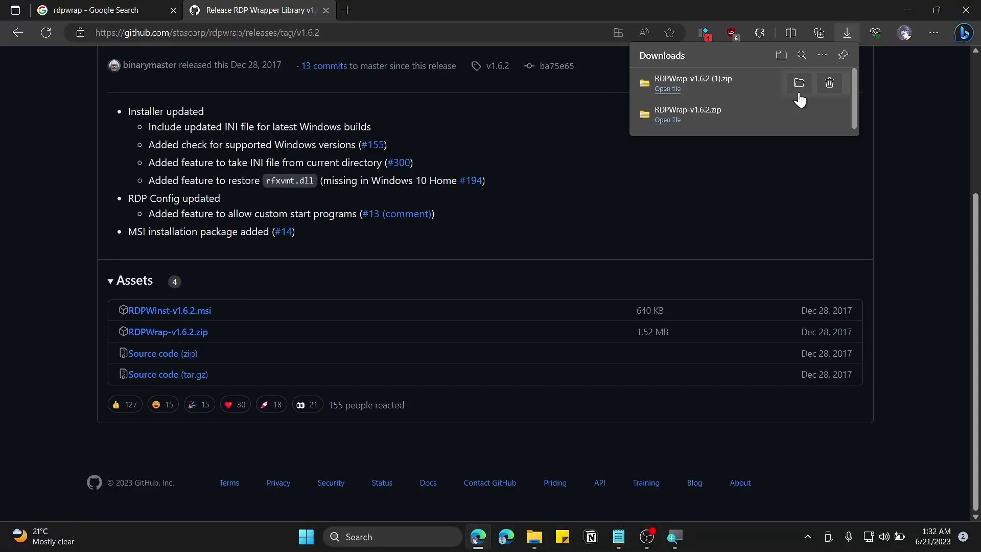
{"action": "left_click", "coordinate": [830, 86]}
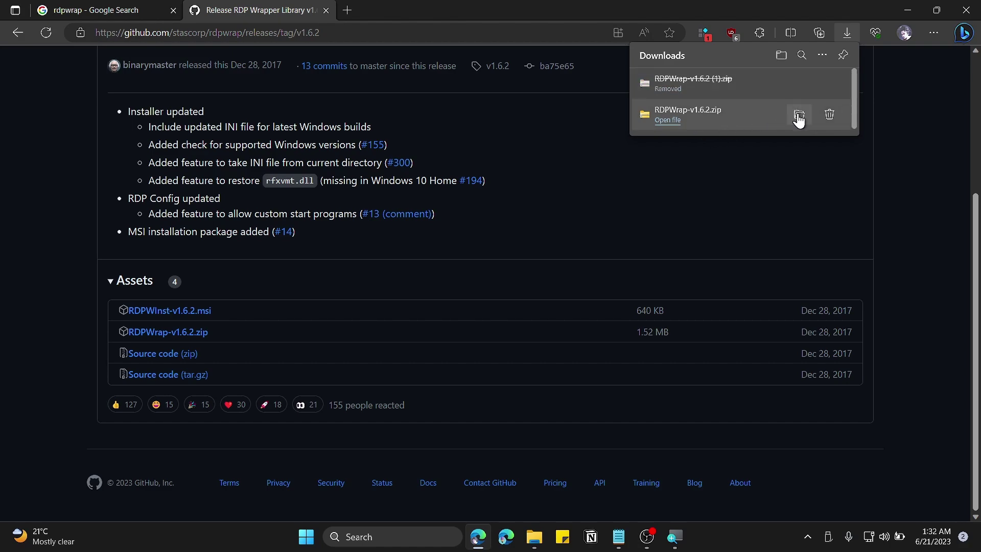
{"action": "left_click", "coordinate": [800, 116]}
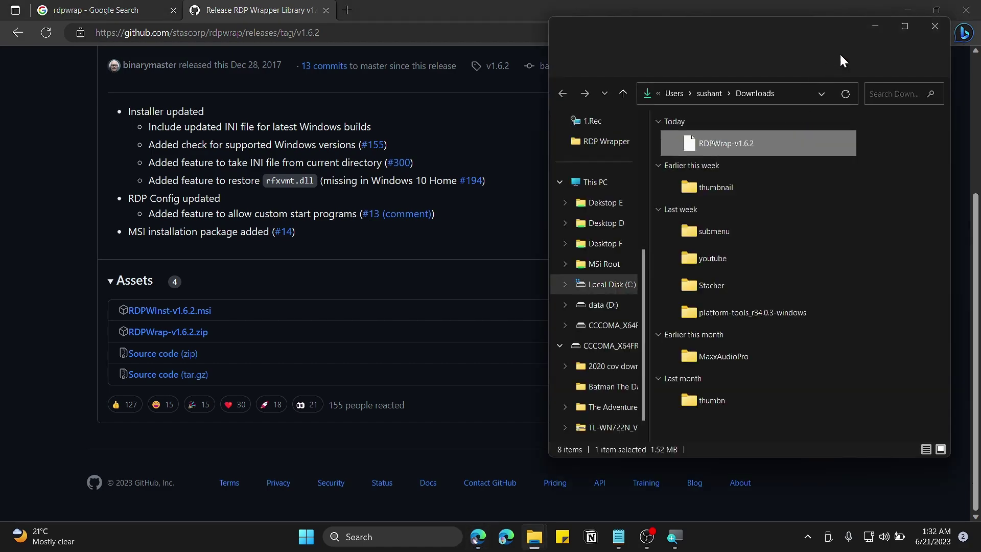
Step: Extract RDPWrap-v1.6.2.zip into the suggested RDPWrap-v1.6.2 folder, viewing Downloads as large icons
{"action": "left_click", "coordinate": [904, 27]}
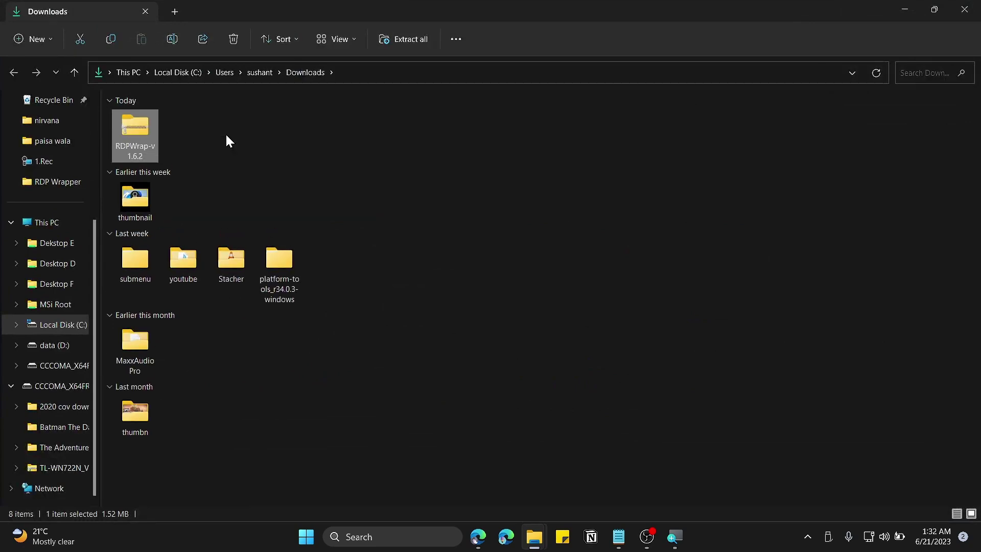
{"action": "key", "text": "ctrl+shift+2"}
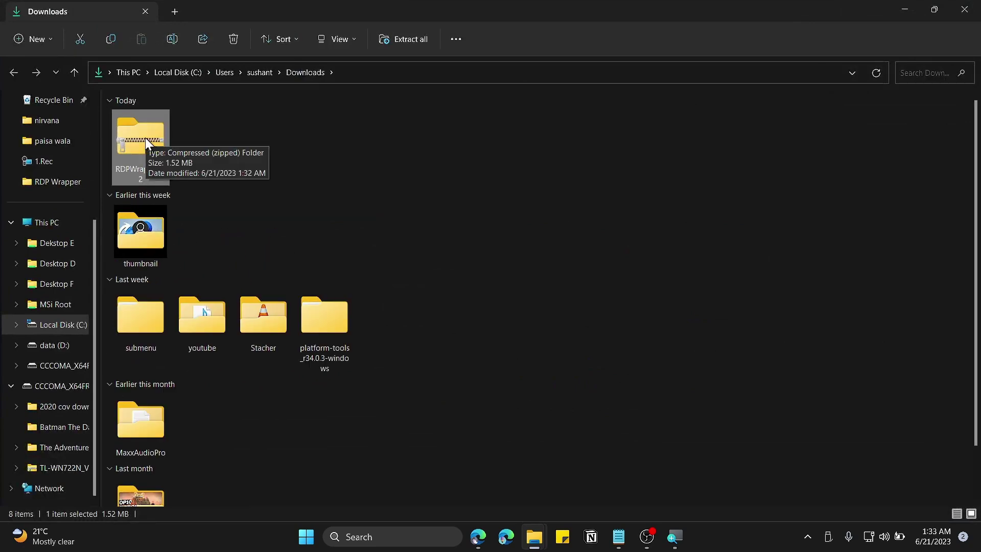
{"action": "right_click", "coordinate": [145, 137]}
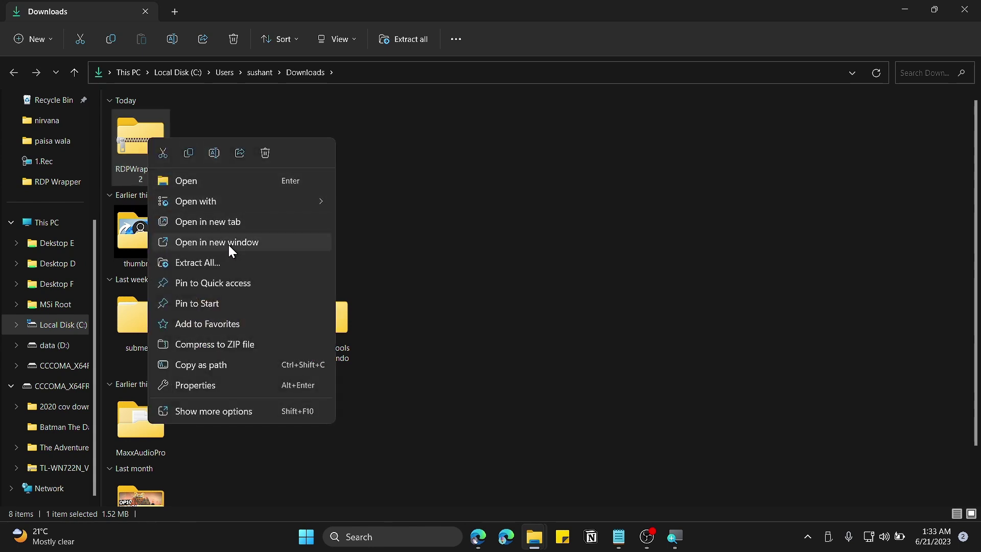
{"action": "left_click", "coordinate": [231, 263]}
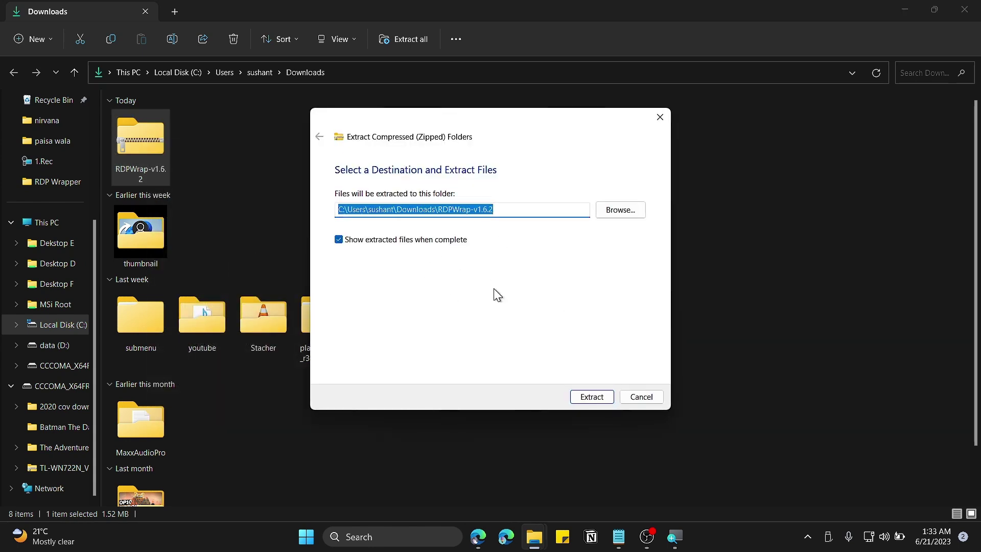
{"action": "left_click", "coordinate": [593, 397]}
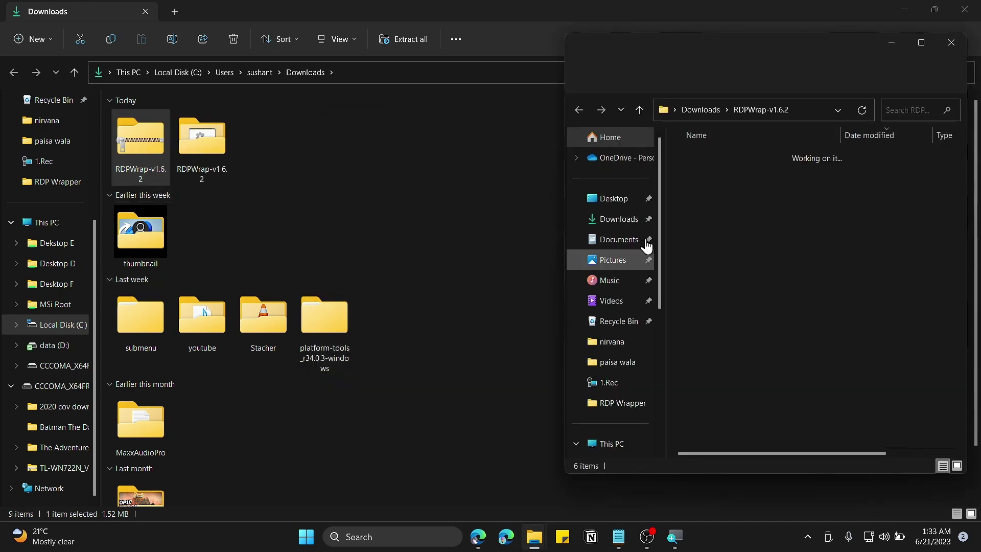
Step: Open the extracted RDPWrap-v1.6.2 folder in a floating window and select the install script
{"action": "left_click_drag", "start_coordinate": [817, 46], "coordinate": [470, 81]}
{"action": "double_click", "coordinate": [471, 81]}
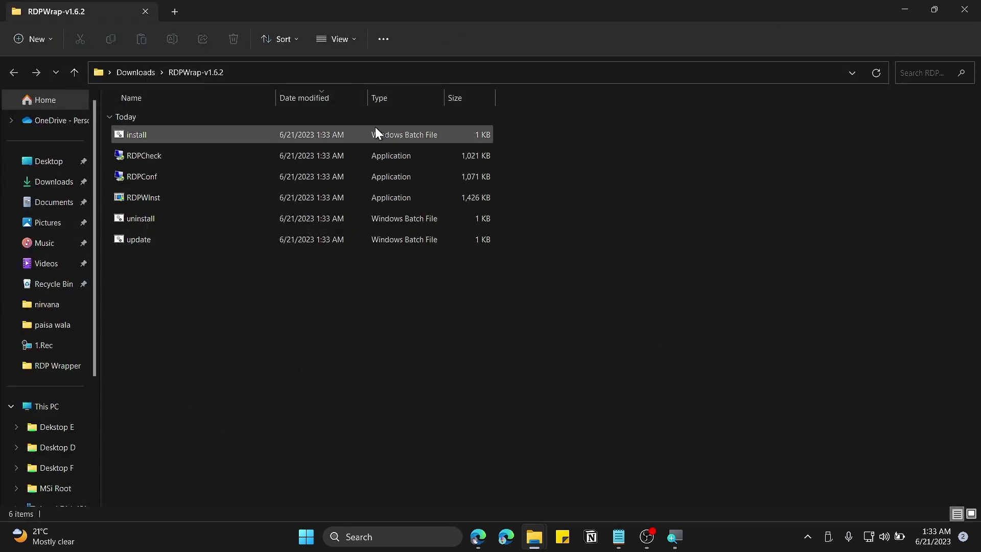
{"action": "left_click", "coordinate": [136, 72]}
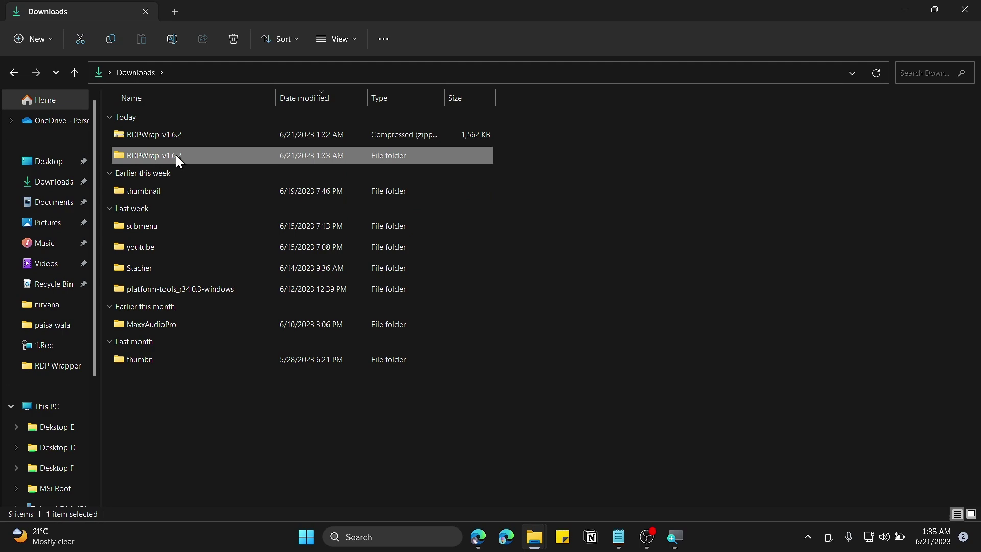
{"action": "double_click", "coordinate": [177, 157]}
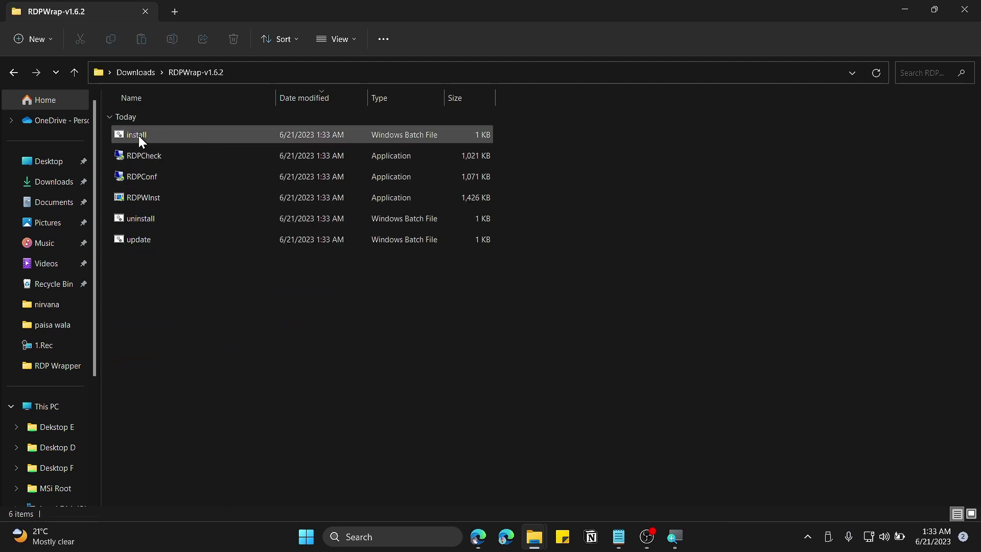
{"action": "double_click", "coordinate": [318, 14]}
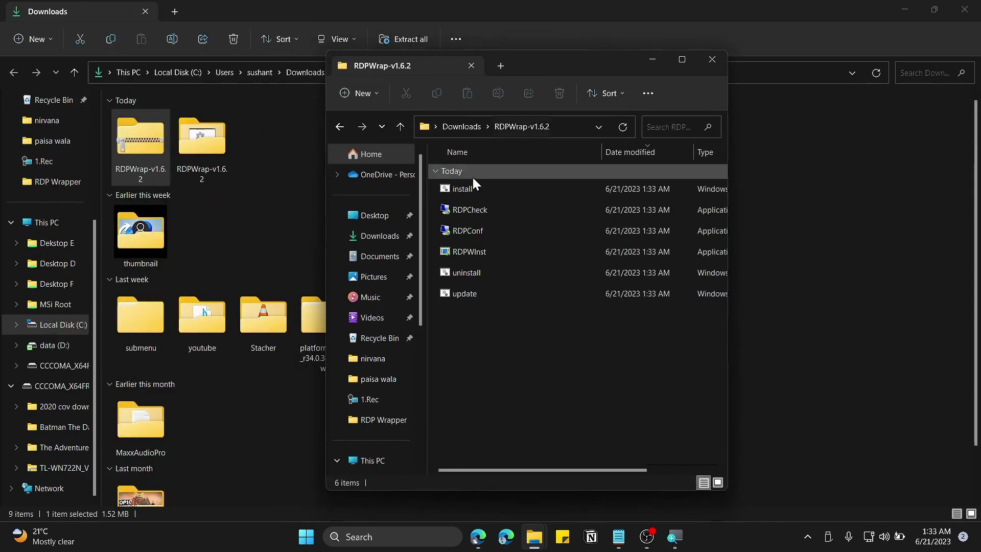
{"action": "left_click", "coordinate": [907, 9]}
{"action": "left_click", "coordinate": [485, 185]}
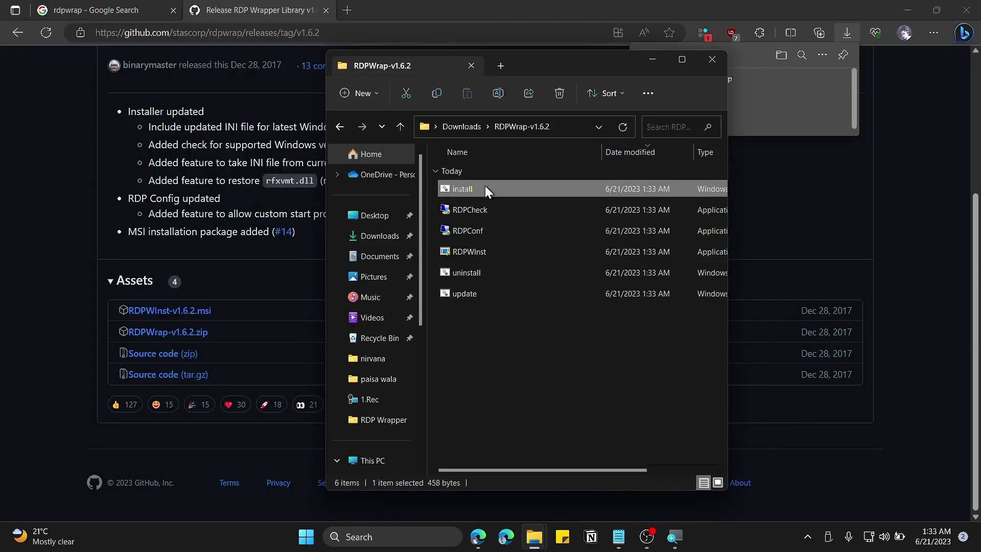
Step: Run install with administrator approval to install RDP Wrapper
{"action": "double_click", "coordinate": [485, 188]}
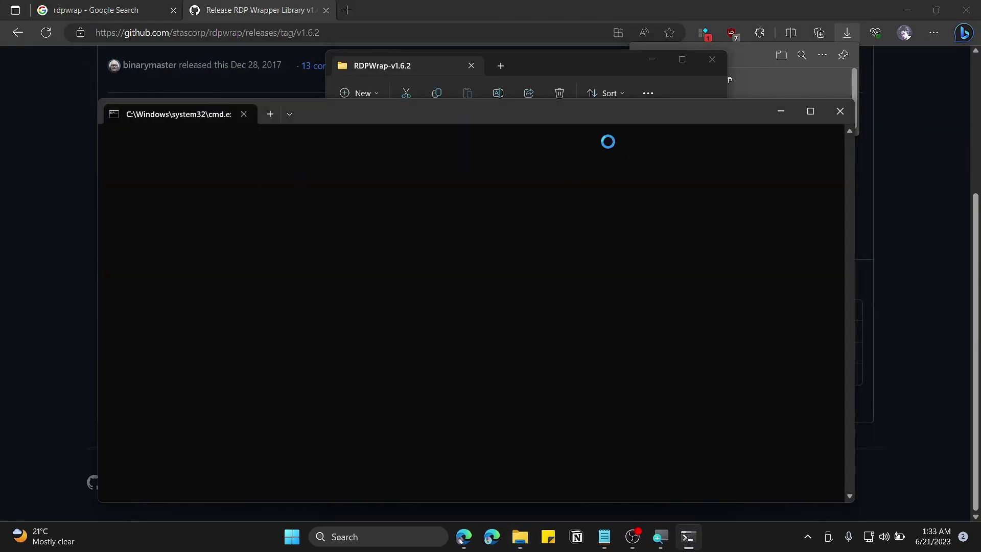
{"action": "left_click", "coordinate": [64, 229]}
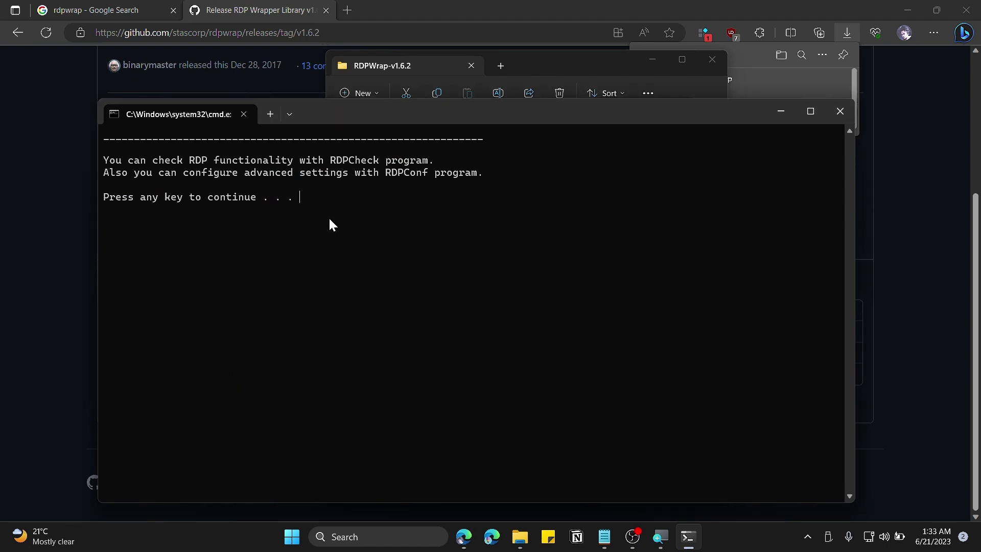
Step: Run RDPConf as admin and review diagnostics: running, but not listening and not supported
{"action": "key", "text": "Return"}
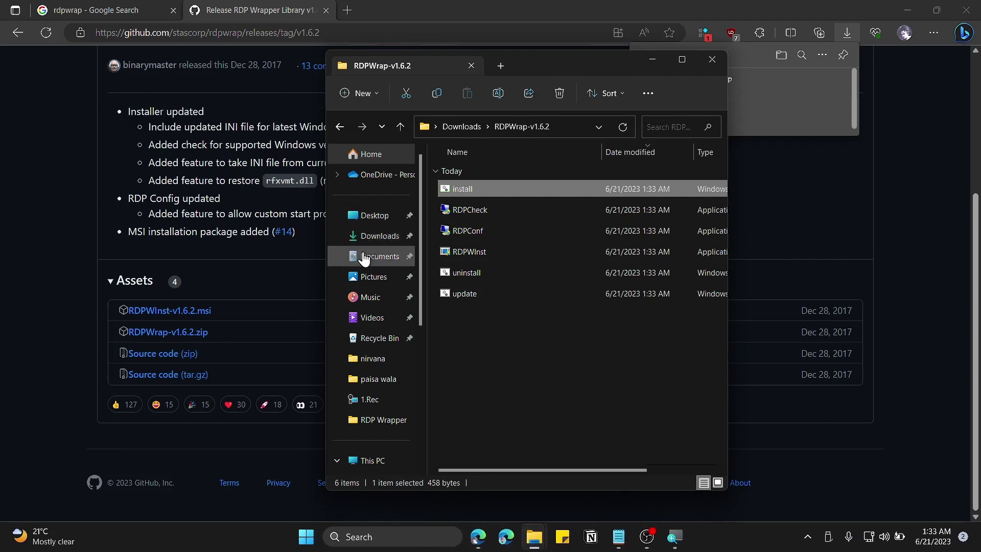
{"action": "left_click", "coordinate": [681, 61]}
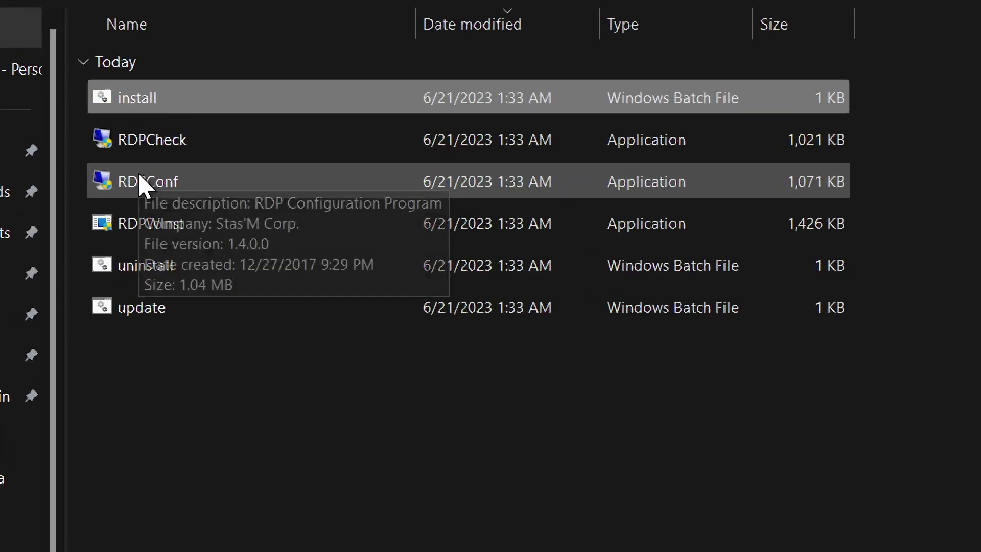
{"action": "double_click", "coordinate": [193, 197]}
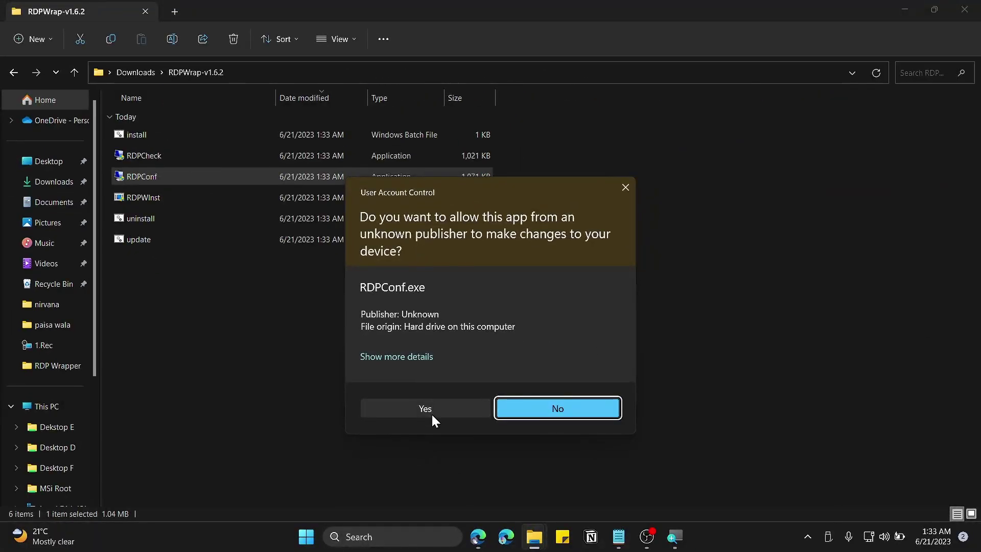
{"action": "left_click", "coordinate": [429, 410]}
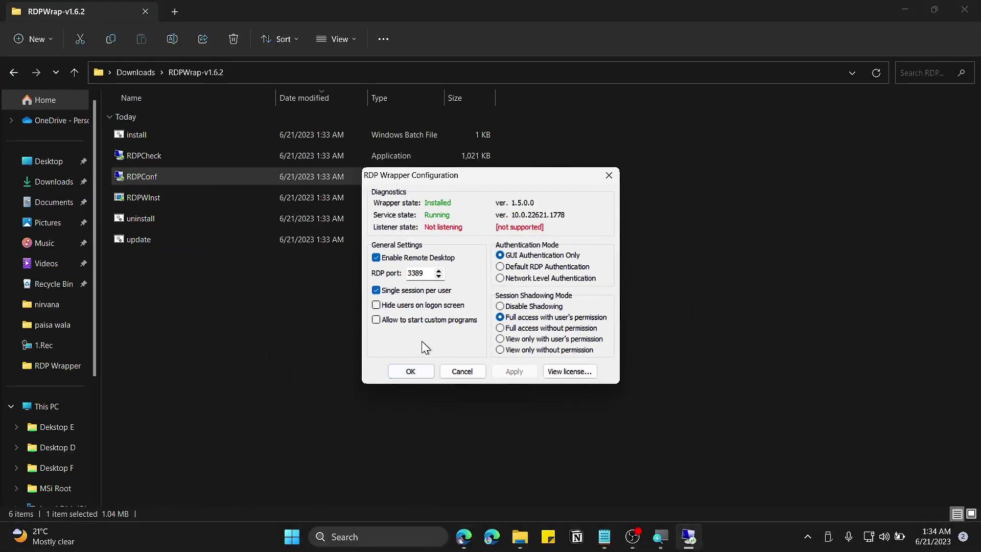
{"action": "left_click", "coordinate": [421, 372]}
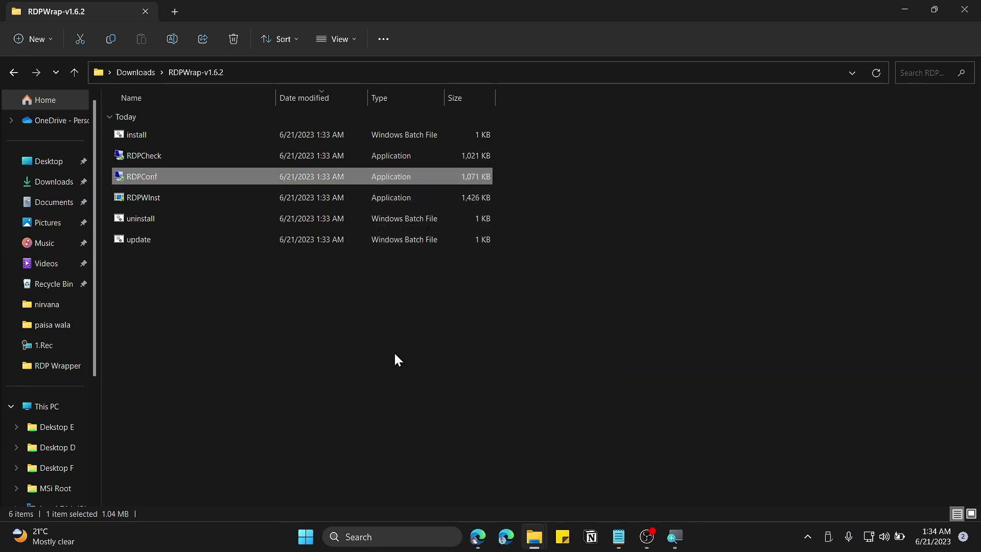
Step: In a new Explorer tab, navigate to C:\Program Files\RDP Wrapper
{"action": "left_click", "coordinate": [177, 11]}
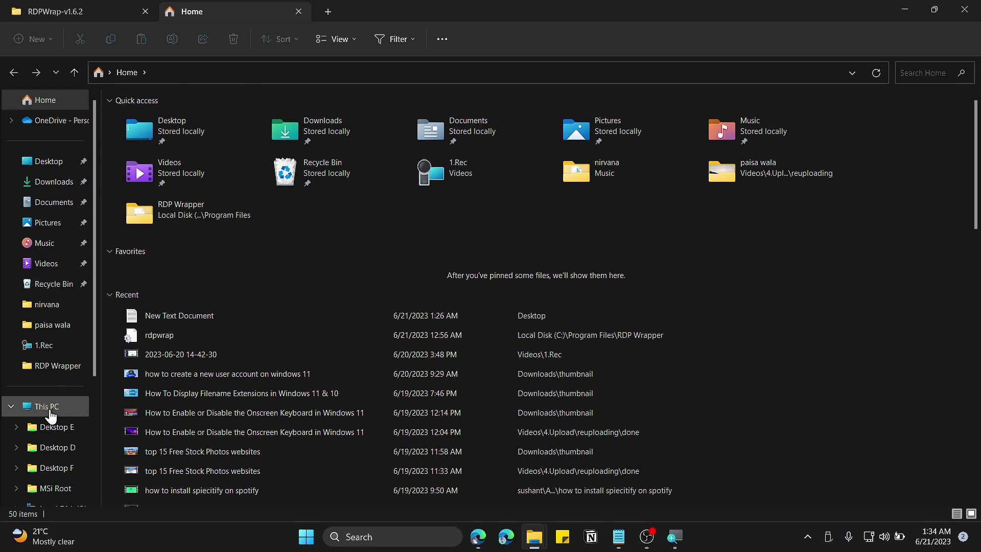
{"action": "left_click", "coordinate": [47, 407]}
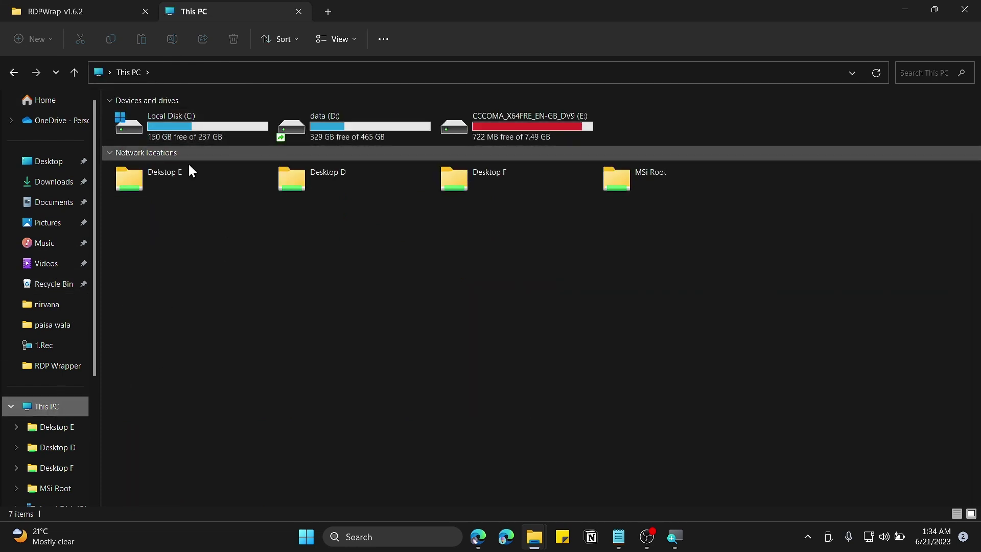
{"action": "double_click", "coordinate": [184, 121]}
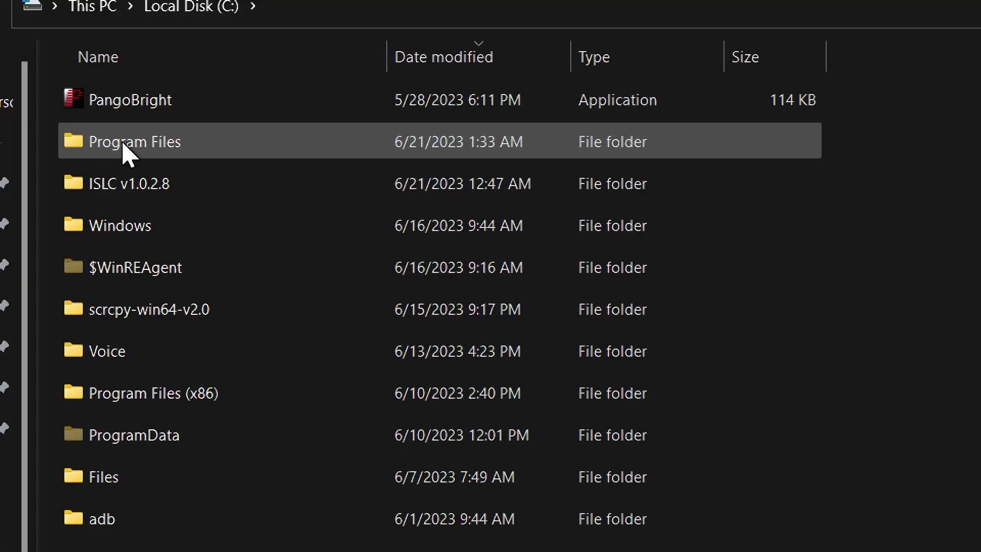
{"action": "double_click", "coordinate": [157, 146]}
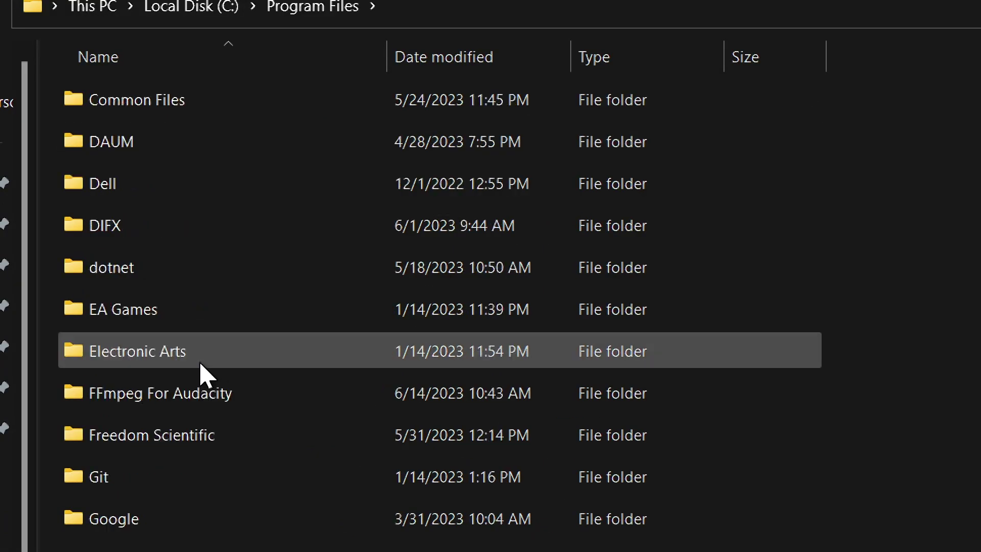
{"action": "scroll", "coordinate": [201, 371], "scroll_direction": "down", "scroll_amount": 6}
{"action": "scroll", "coordinate": [197, 362], "scroll_direction": "down", "scroll_amount": 2}
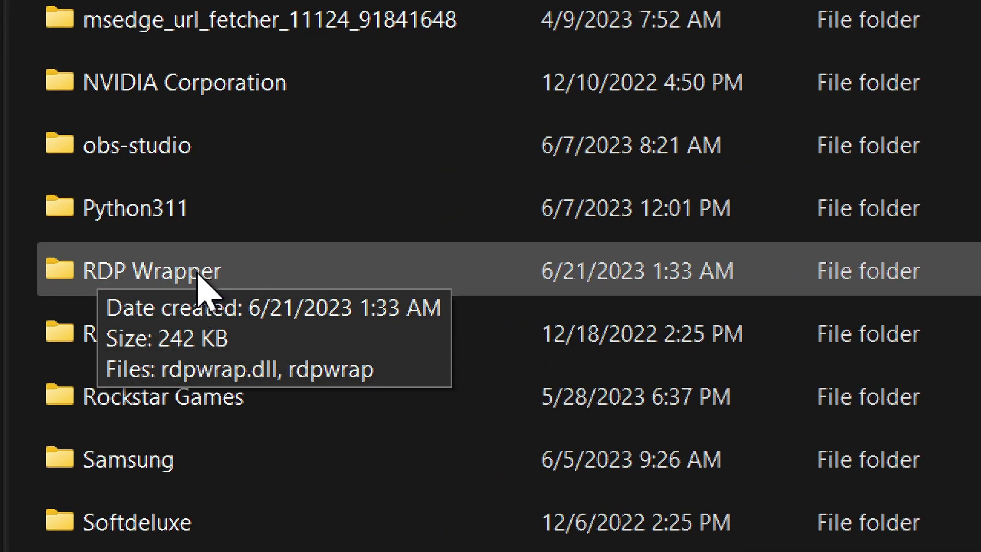
{"action": "double_click", "coordinate": [200, 276]}
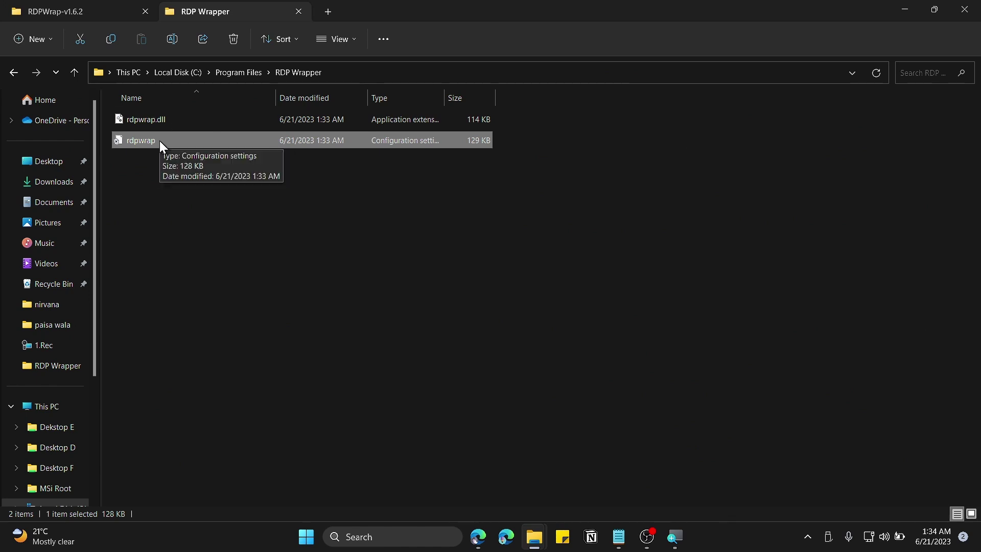
Step: Open rdpwrap.ini in Notepad and type 'asdasd' after the Updated= line
{"action": "double_click", "coordinate": [159, 140]}
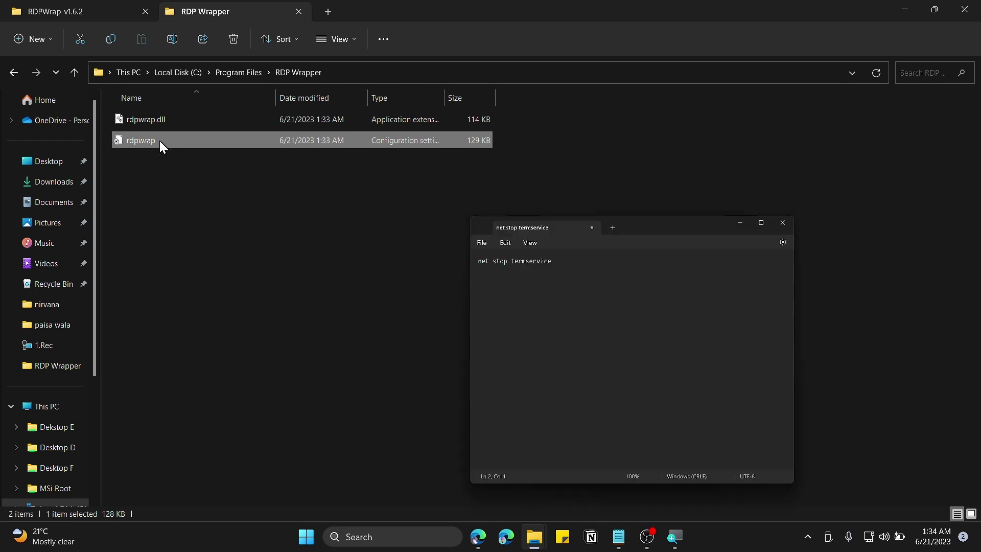
{"action": "left_click", "coordinate": [524, 205]}
{"action": "type", "text": "asdasd"}
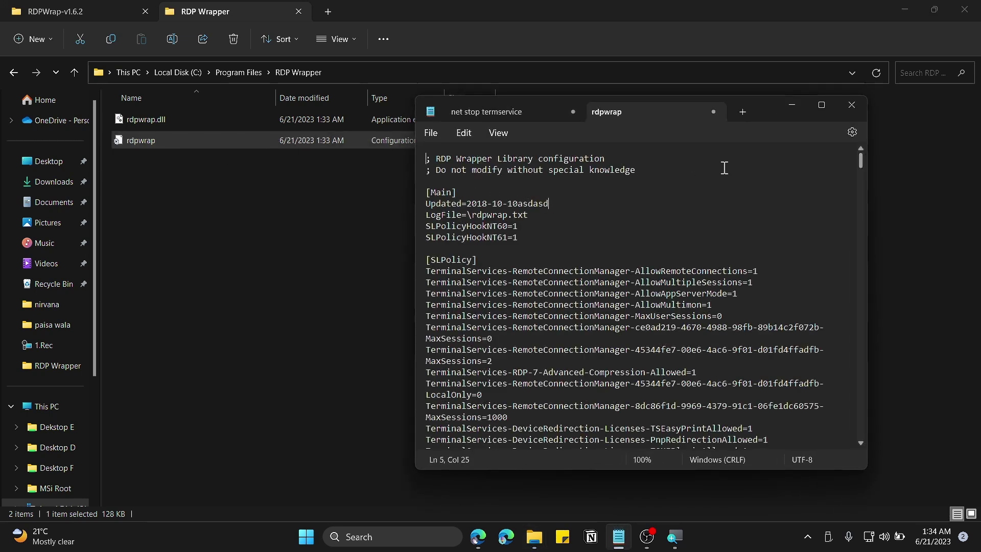
Step: Try saving the edit over rdpwrap.ini as All files, confirming the replacement
{"action": "left_click", "coordinate": [714, 111]}
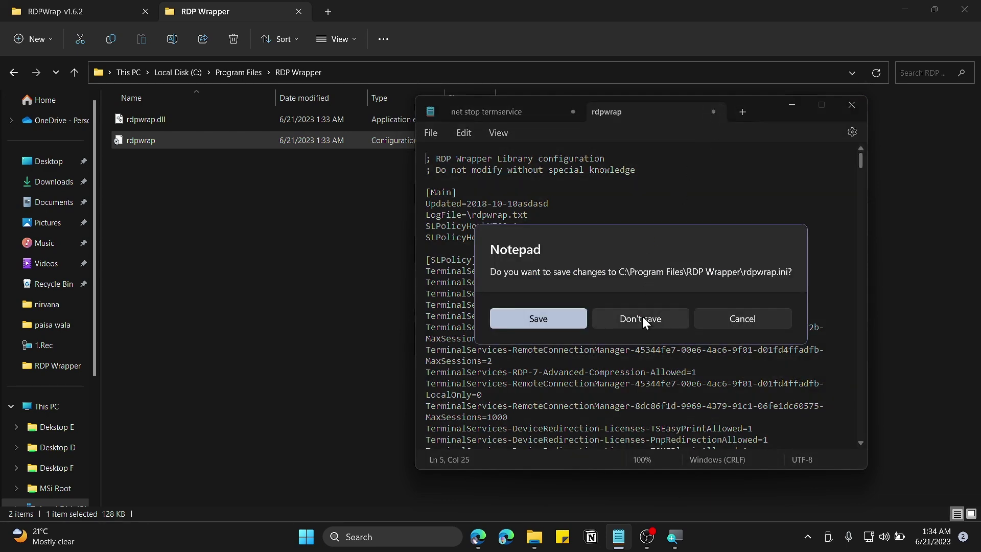
{"action": "left_click", "coordinate": [558, 315]}
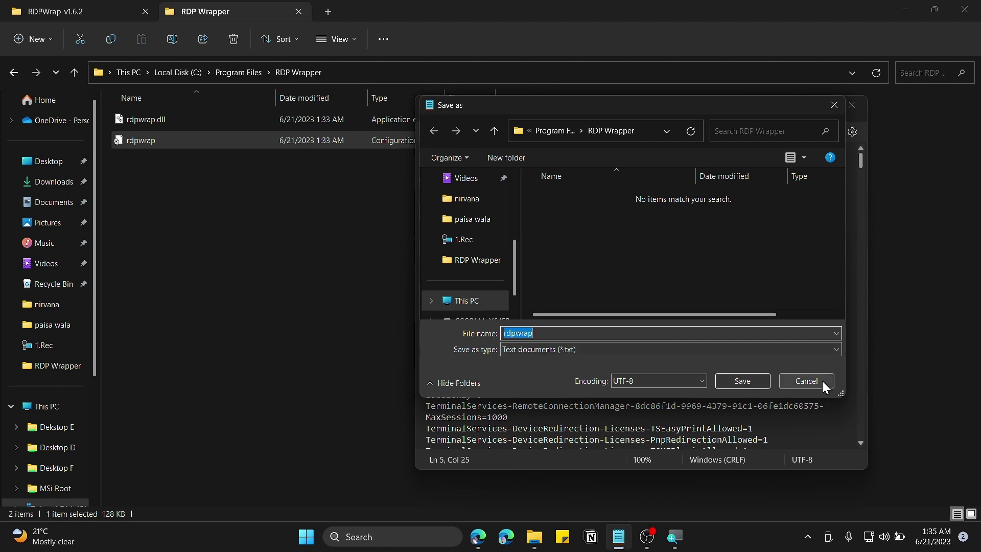
{"action": "left_click", "coordinate": [613, 349]}
{"action": "left_click", "coordinate": [572, 367]}
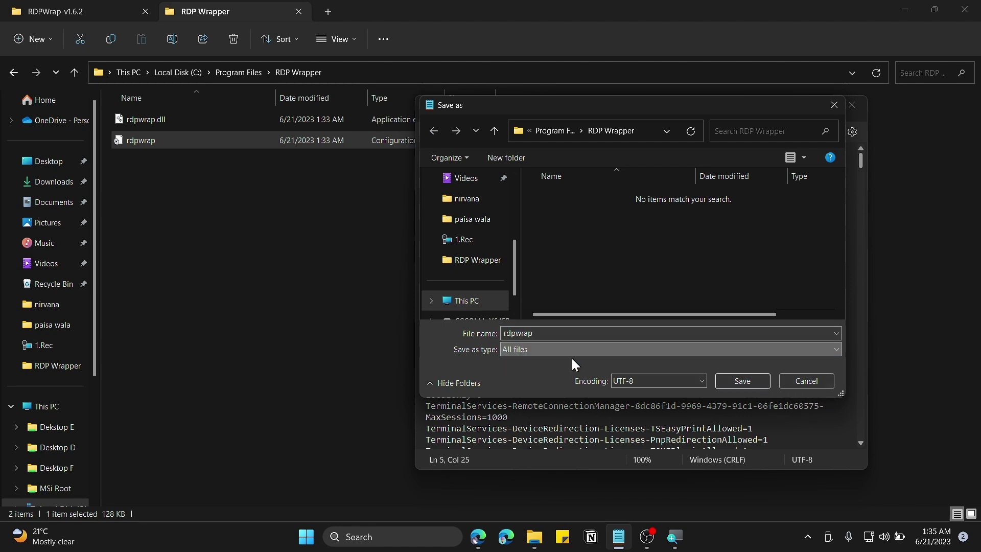
{"action": "left_click", "coordinate": [743, 380]}
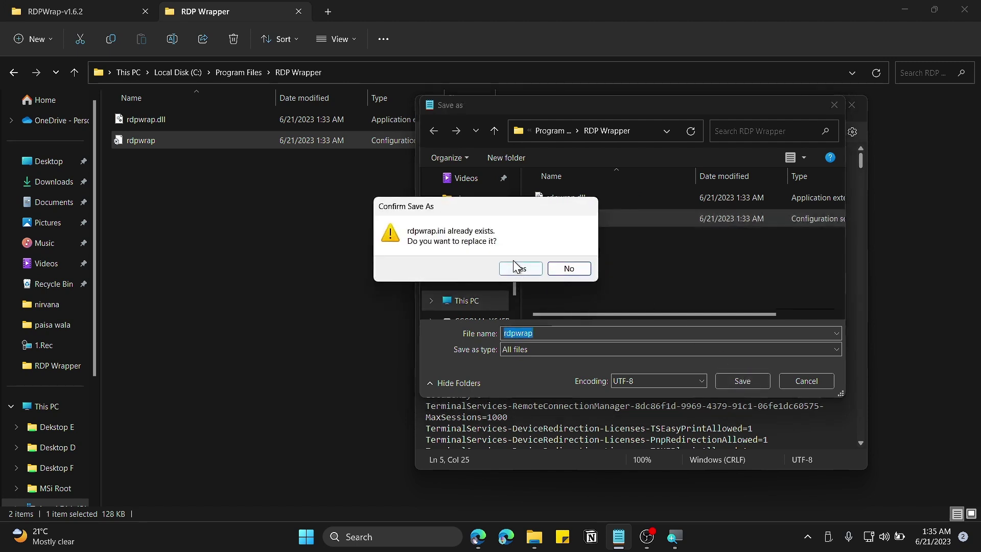
{"action": "left_click", "coordinate": [514, 266]}
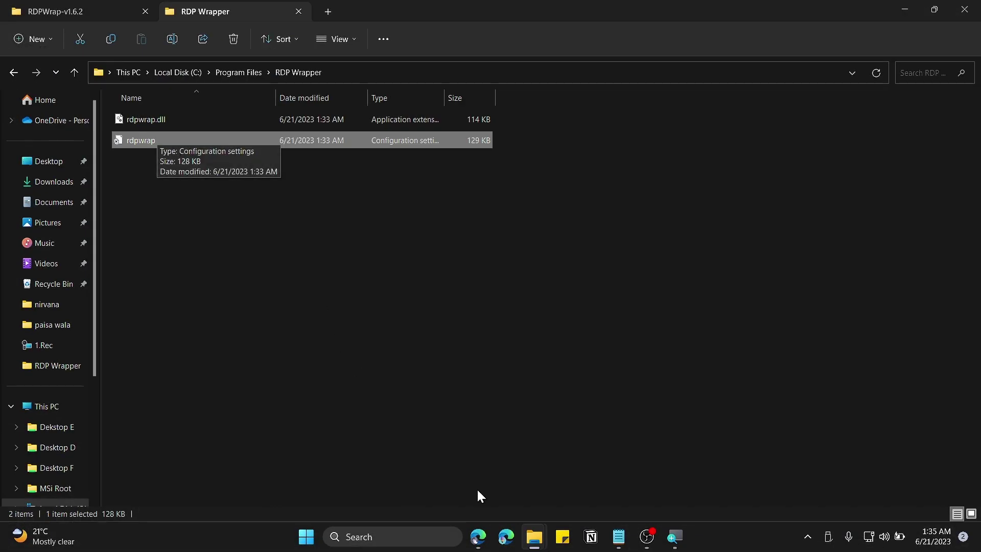
Step: Copy the C:\Program Files\RDP Wrapper path from the Explorer address bar and open the Win+X menu
{"action": "left_click", "coordinate": [352, 70]}
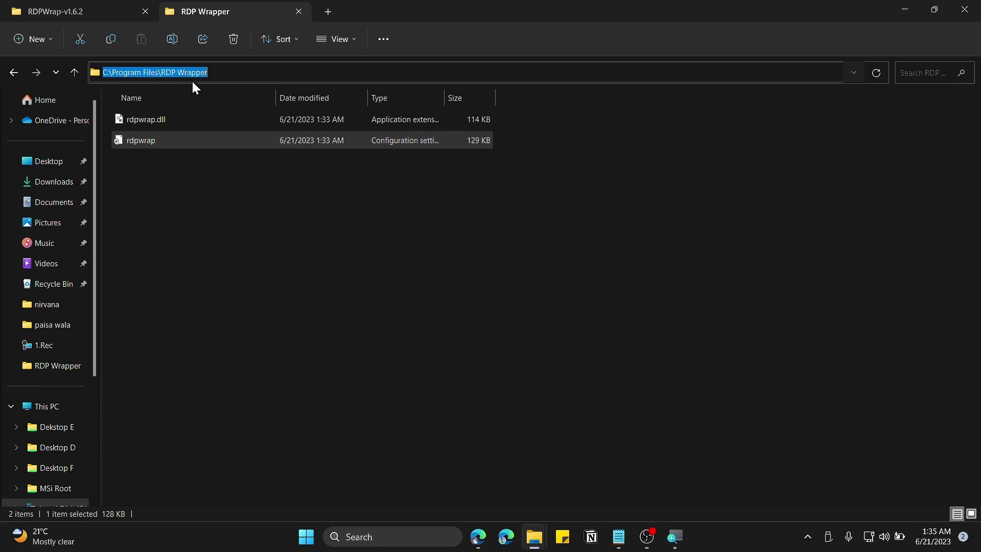
{"action": "right_click", "coordinate": [179, 76]}
{"action": "left_click", "coordinate": [218, 115]}
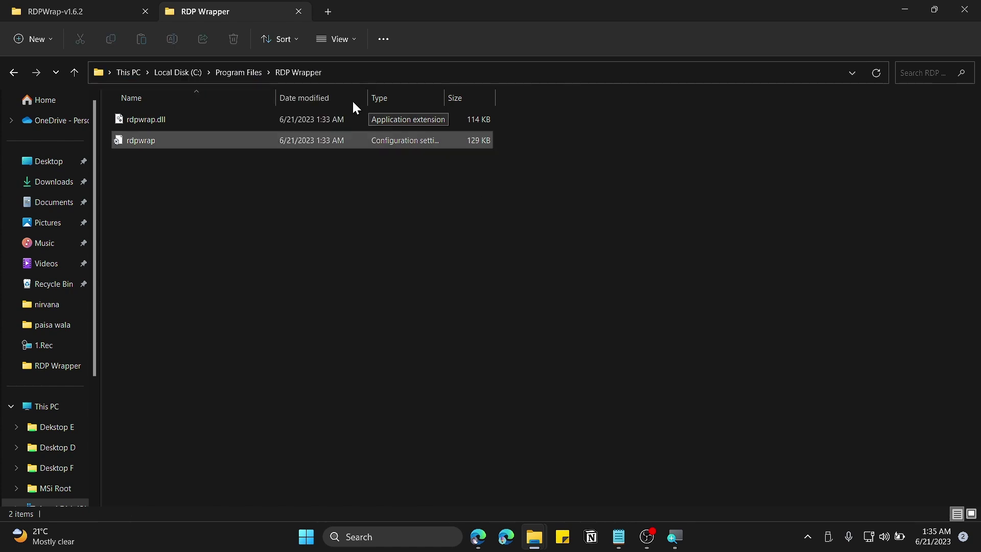
{"action": "left_click", "coordinate": [335, 72]}
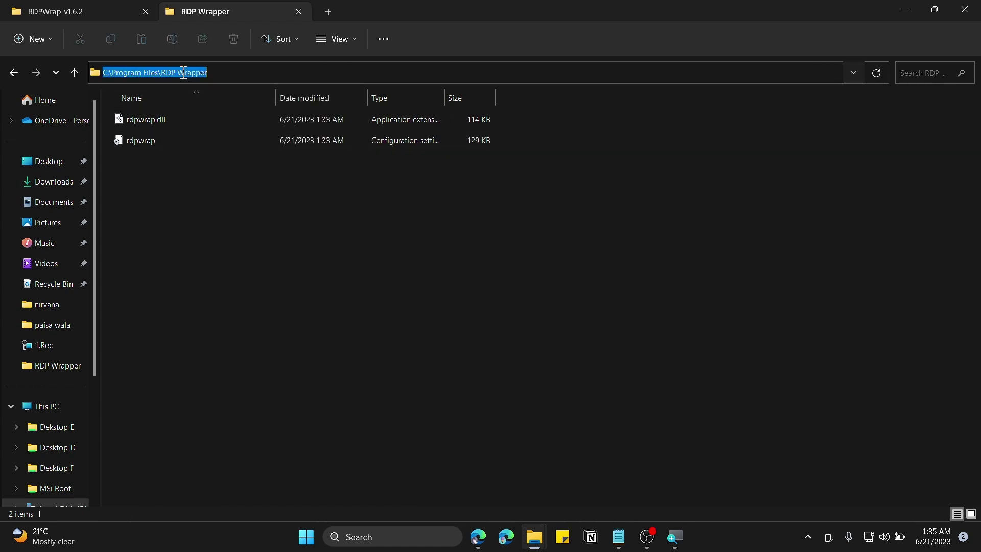
{"action": "right_click", "coordinate": [135, 73]}
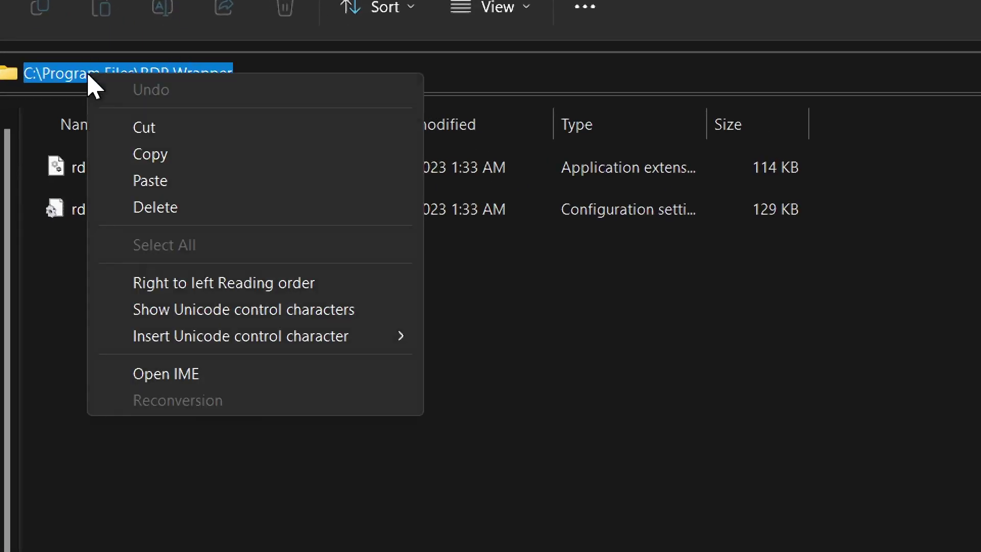
{"action": "left_click", "coordinate": [236, 155]}
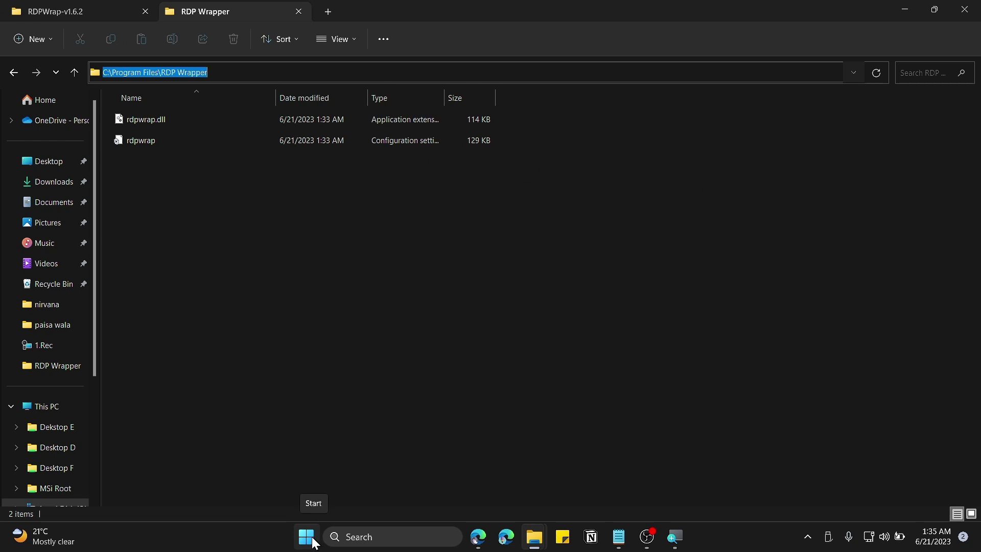
{"action": "right_click", "coordinate": [309, 538]}
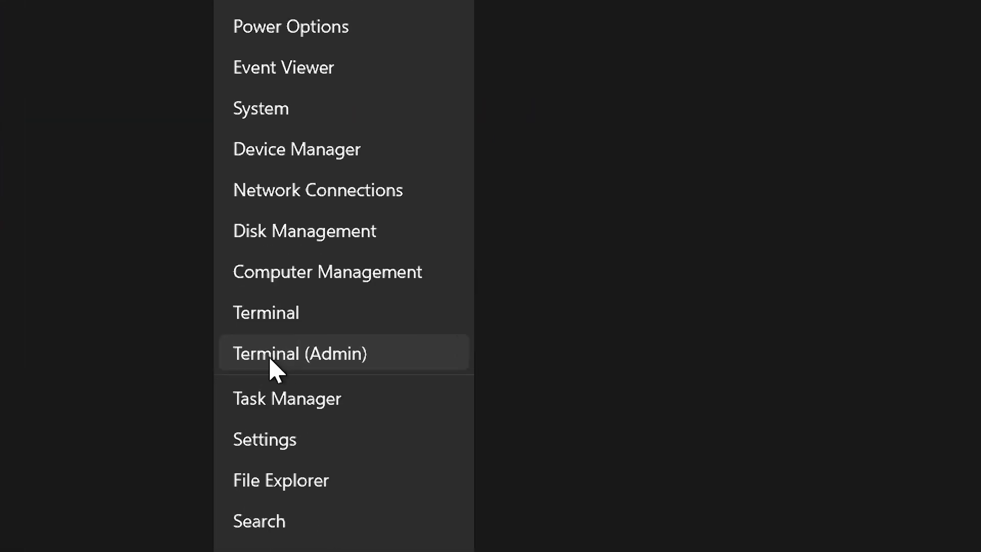
Step: Launch Terminal (Admin), approve the UAC prompt, and move the PowerShell window aside
{"action": "left_click", "coordinate": [271, 359]}
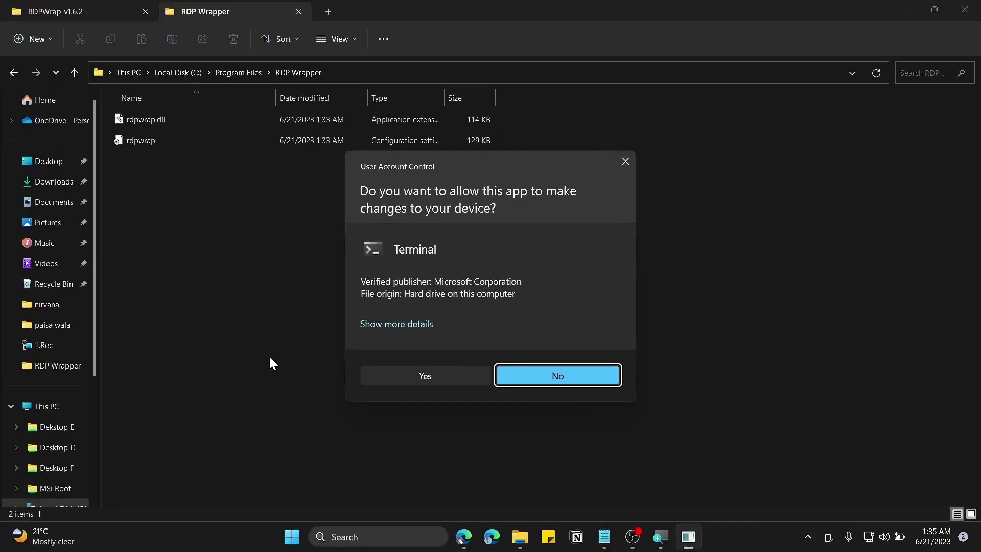
{"action": "left_click", "coordinate": [453, 378]}
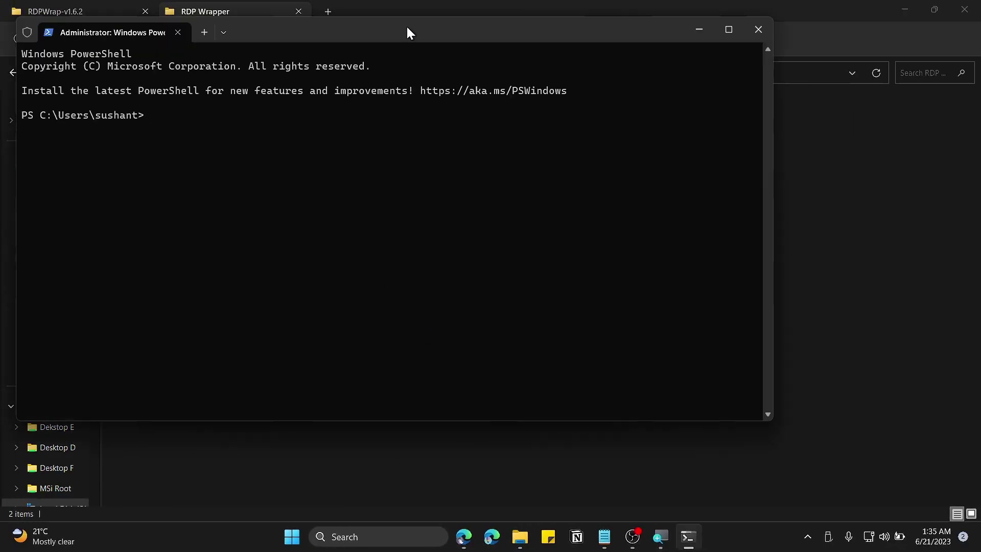
{"action": "left_click_drag", "start_coordinate": [407, 32], "coordinate": [488, 93]}
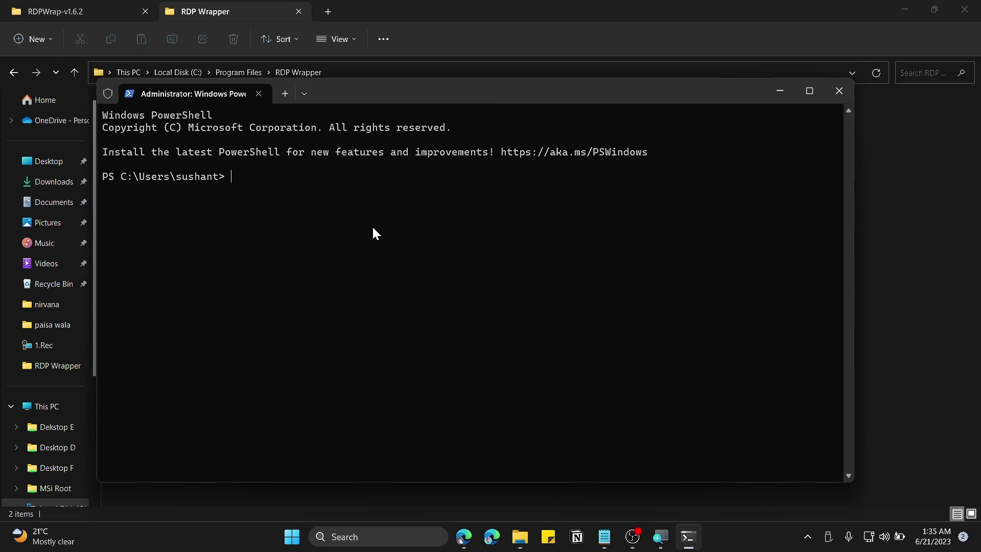
Step: Change into C:\Program Files\RDP Wrapper and list it, showing rdpwrap.dll and rdpwrap.ini
{"action": "type", "text": "cd \""}
{"action": "key", "text": "ctrl+v"}
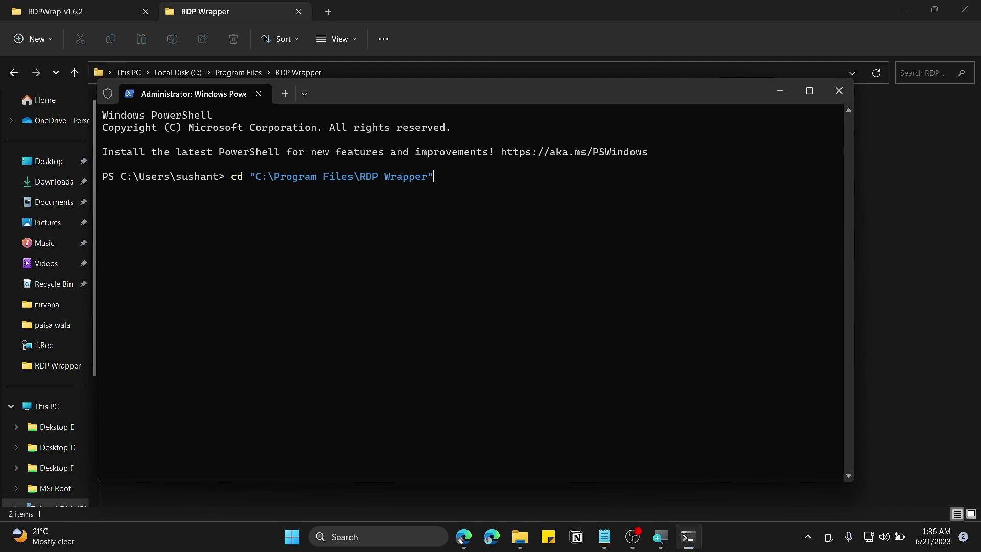
{"action": "key", "text": "Return"}
{"action": "type", "text": "dir"}
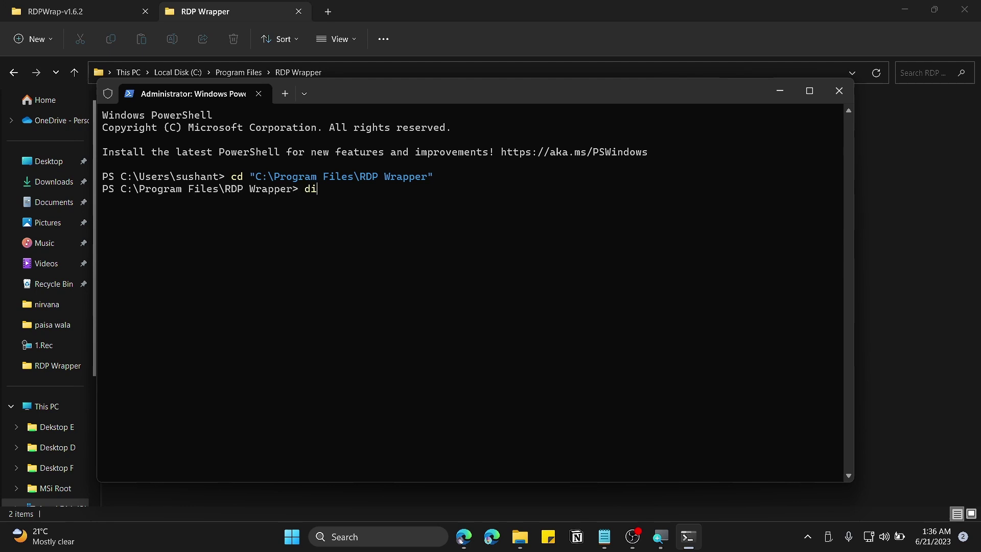
{"action": "key", "text": "Return"}
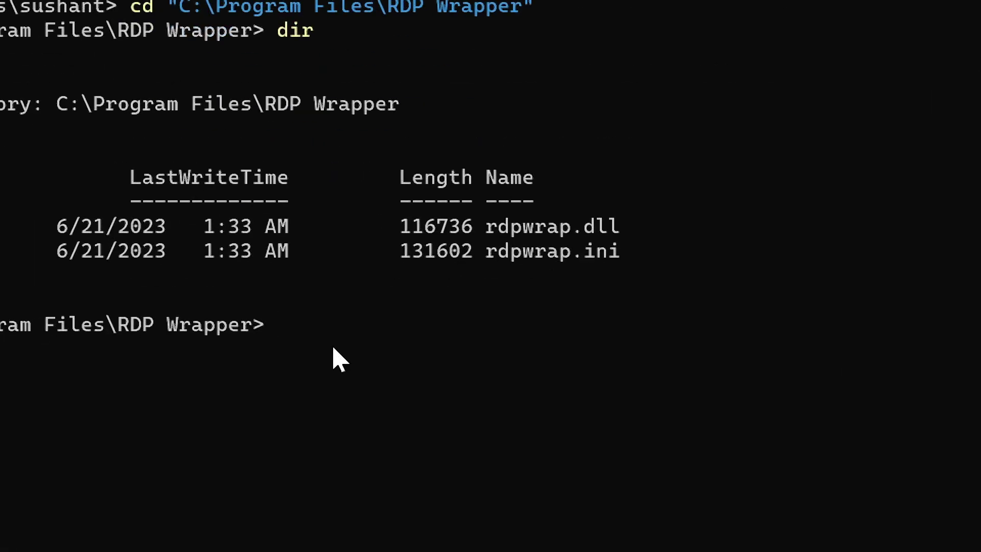
Step: Enter the command notepad .\rdpwrap.ini, correcting a typo
{"action": "type", "text": "np"}
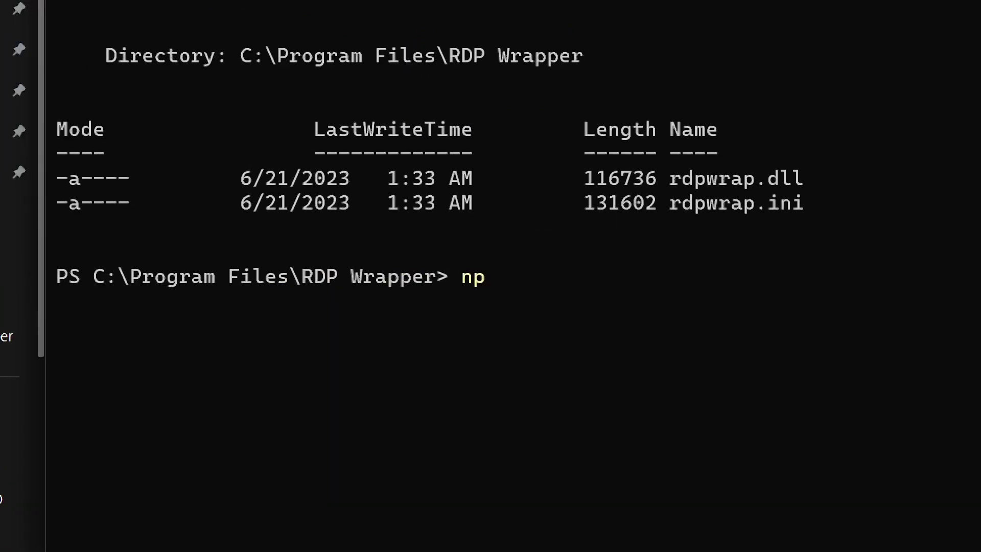
{"action": "key", "text": "BackSpace"}
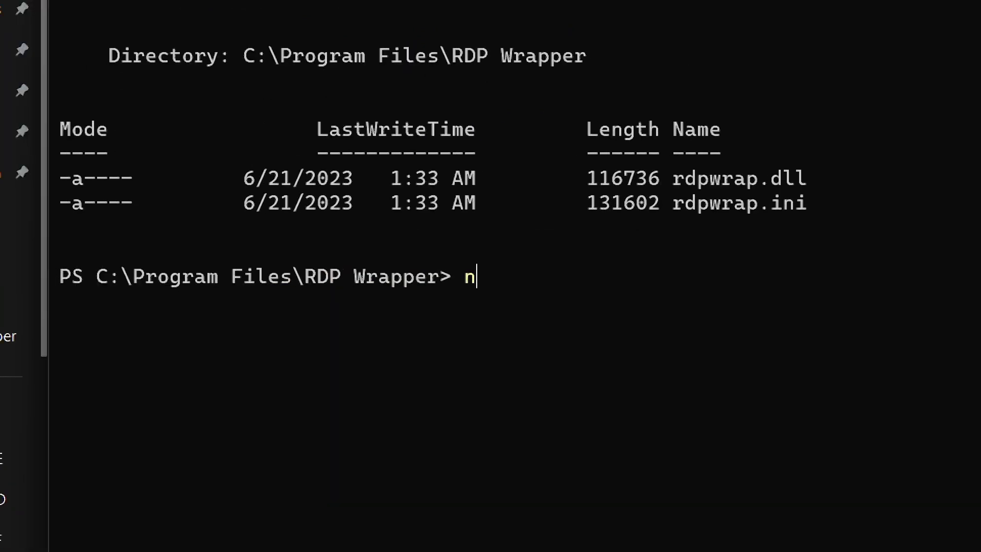
{"action": "type", "text": "otepa"}
{"action": "type", "text": "d "}
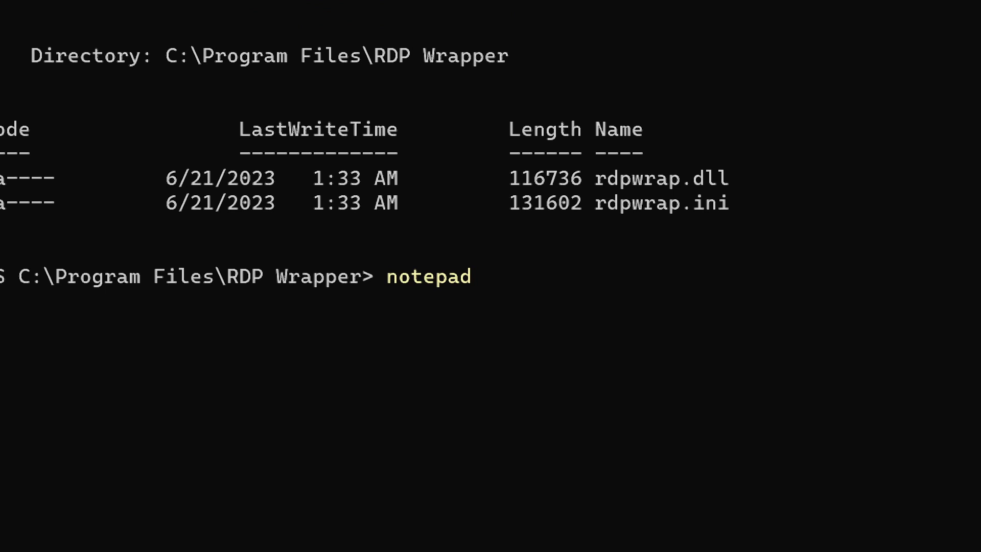
{"action": "type", "text": ".\rdpwrap.ini"}
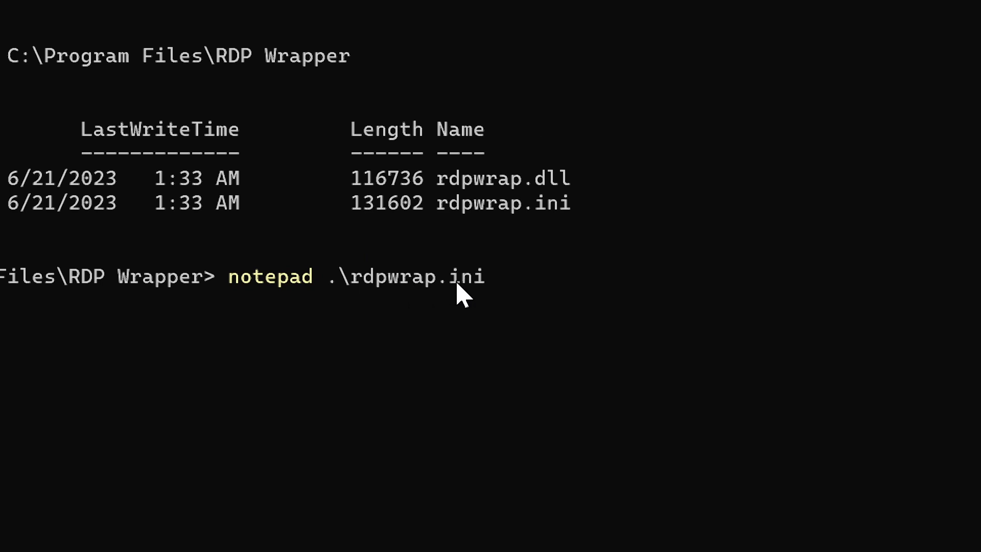
Step: Open rdpwrap.ini in Notepad and restore it to a smaller floating window
{"action": "key", "text": "Return"}
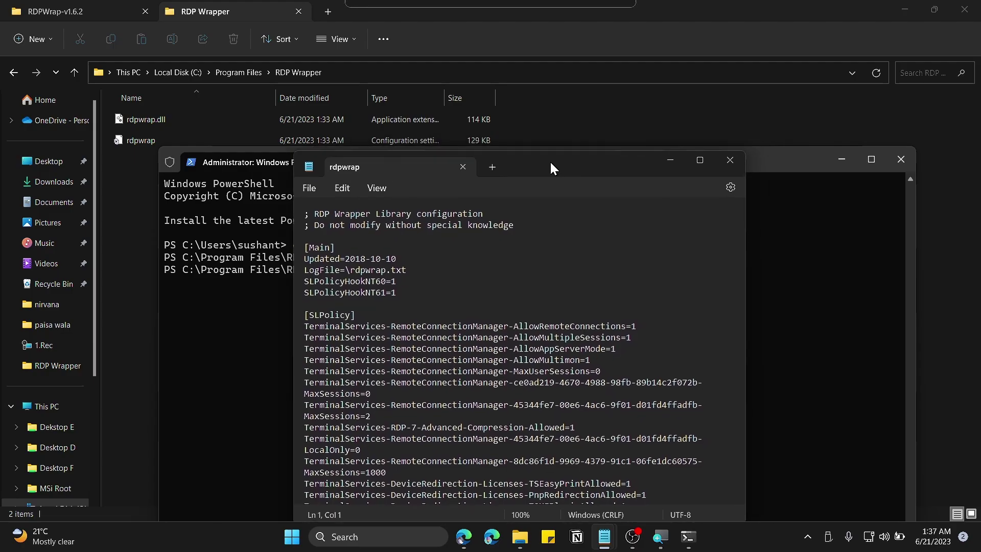
{"action": "left_click_drag", "start_coordinate": [565, 168], "coordinate": [505, 1]}
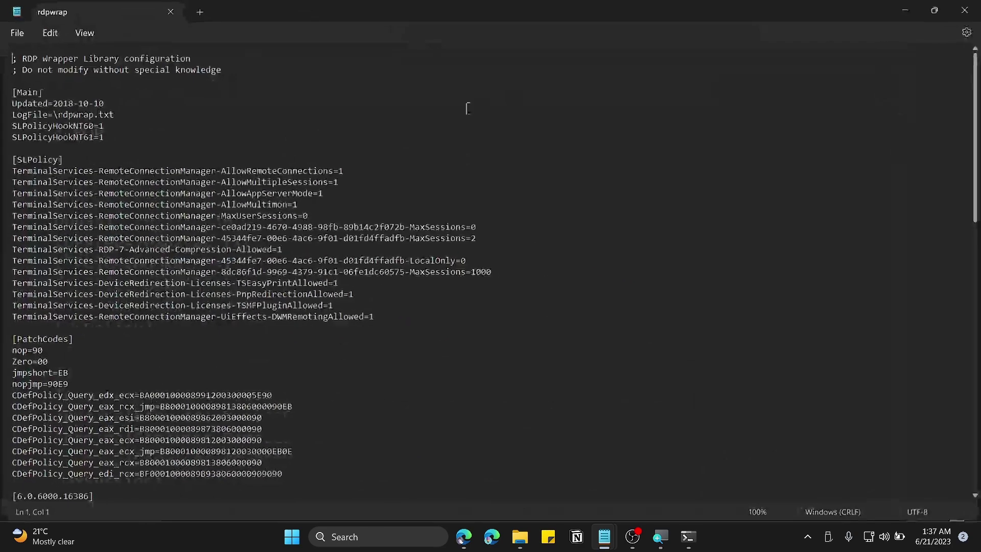
{"action": "left_click_drag", "start_coordinate": [381, 4], "coordinate": [476, 90]}
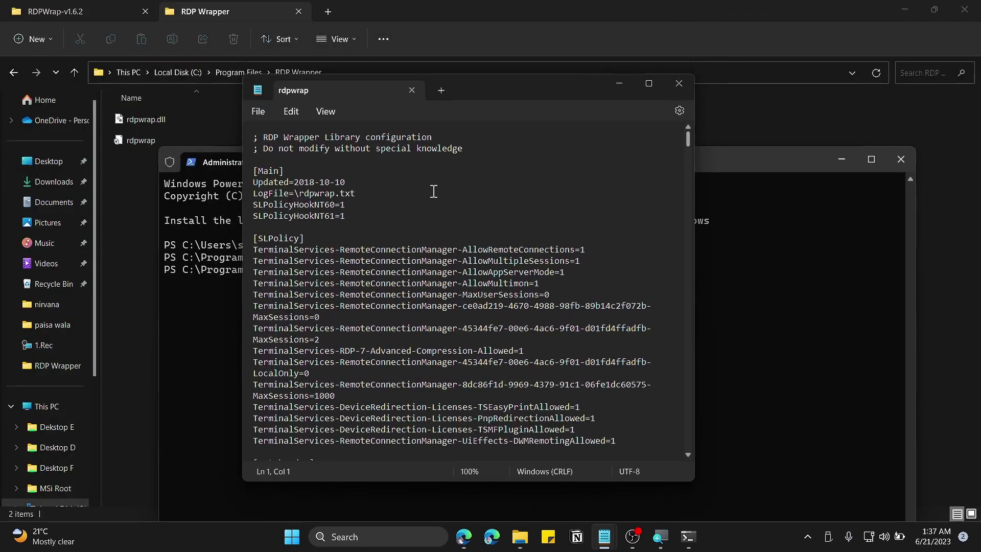
Step: Select all the text in rdpwrap.ini and delete it
{"action": "left_click", "coordinate": [433, 191]}
{"action": "left_click", "coordinate": [397, 260]}
{"action": "key", "text": "ctrl+Home"}
{"action": "key", "text": "ctrl+shift+End"}
{"action": "key", "text": "Delete"}
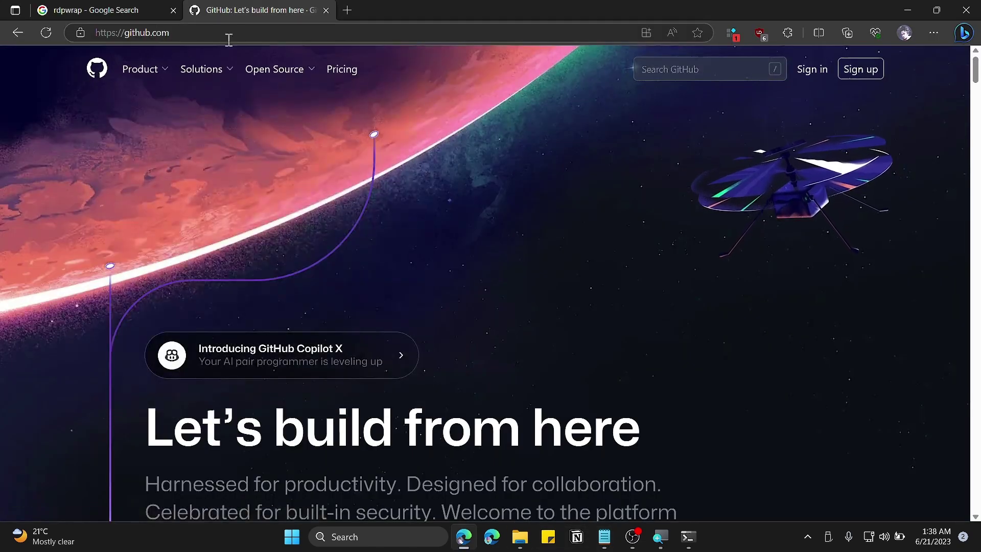
Step: Search GitHub for rdpwrap.ini and open the top repository, updated 4 days ago
{"action": "left_click", "coordinate": [695, 75]}
{"action": "type", "text": "r"}
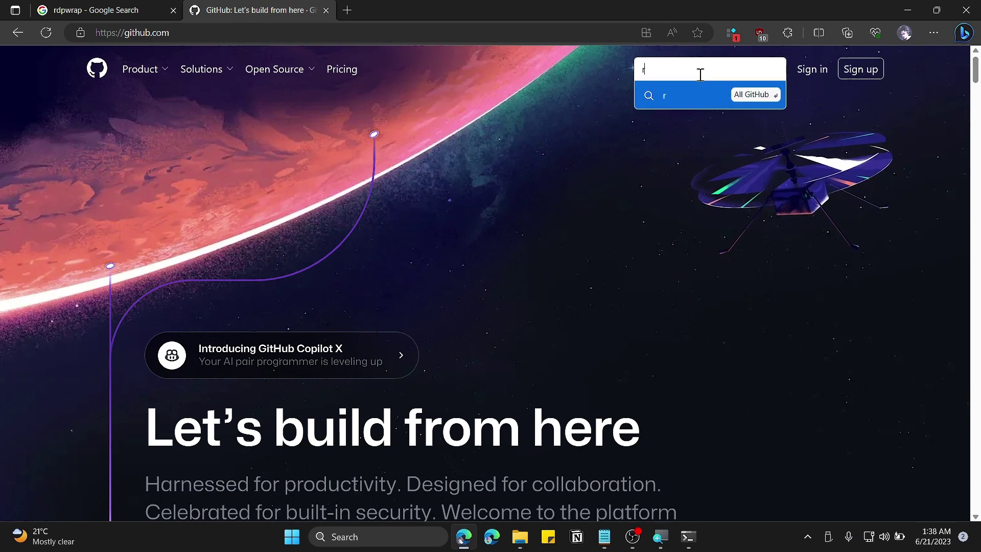
{"action": "type", "text": "dpwra"}
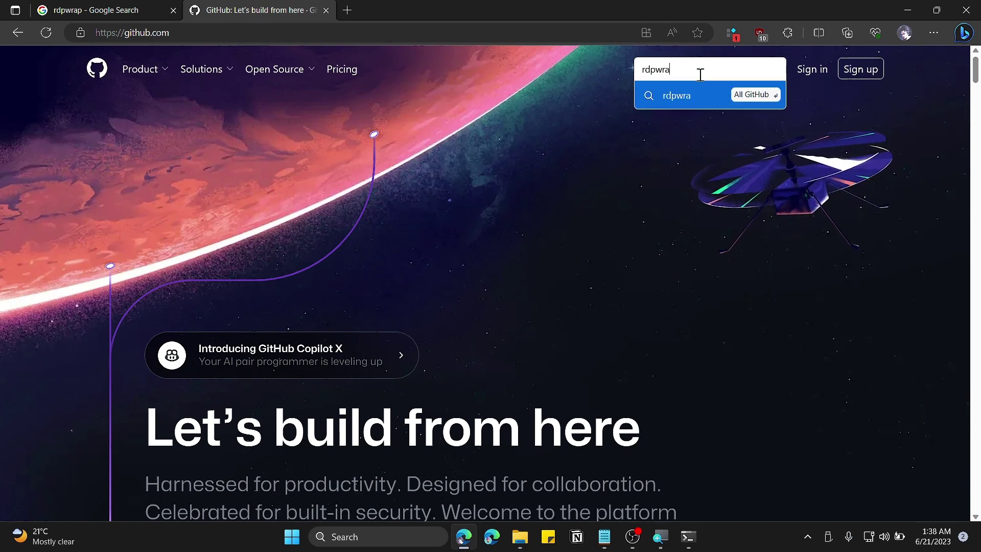
{"action": "type", "text": "p.ini"}
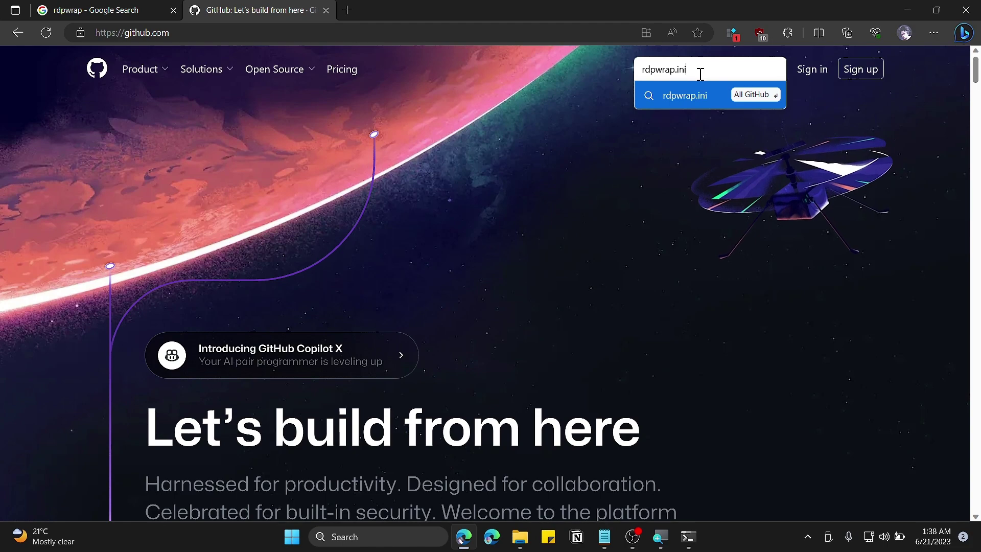
{"action": "key", "text": "Return"}
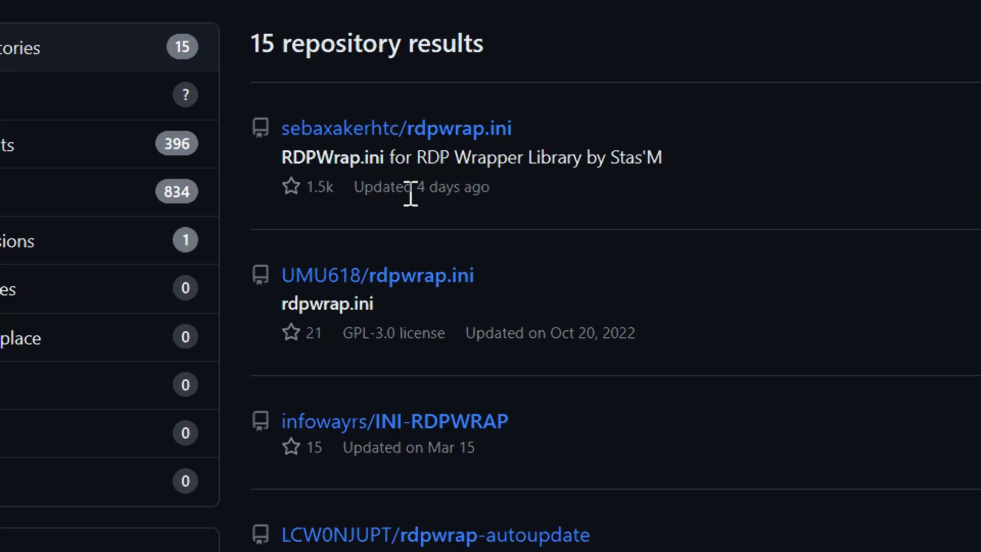
{"action": "left_click_drag", "start_coordinate": [411, 193], "coordinate": [501, 204]}
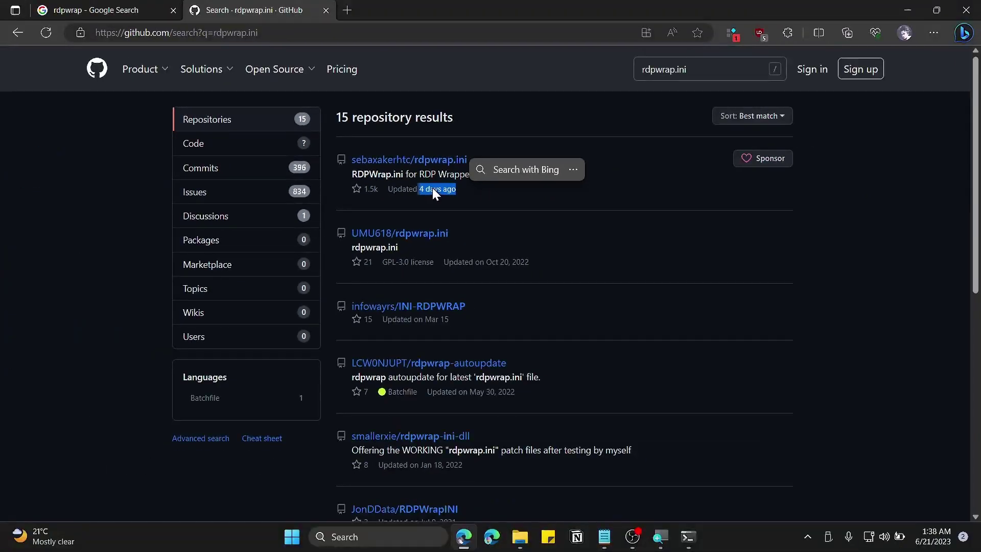
{"action": "left_click", "coordinate": [846, 190]}
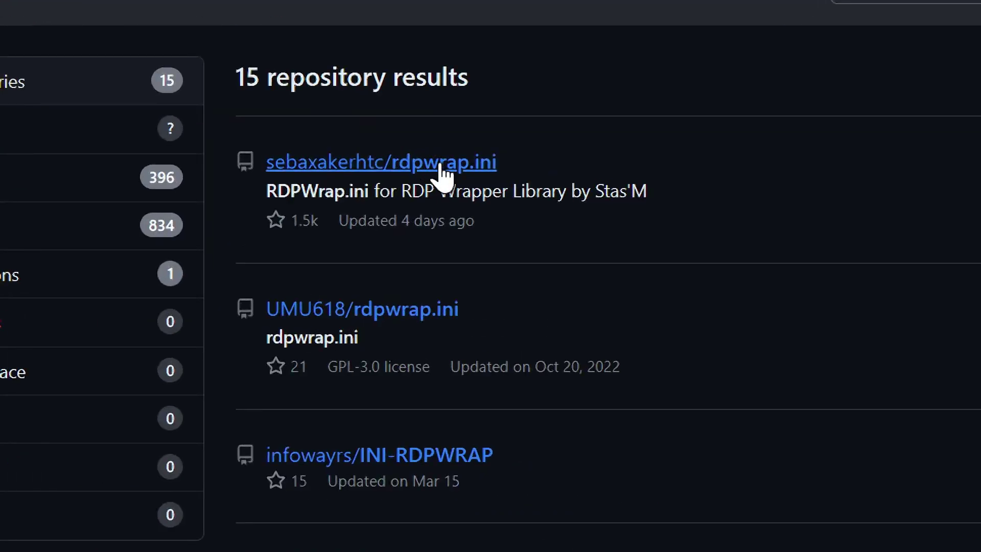
{"action": "left_click", "coordinate": [463, 162]}
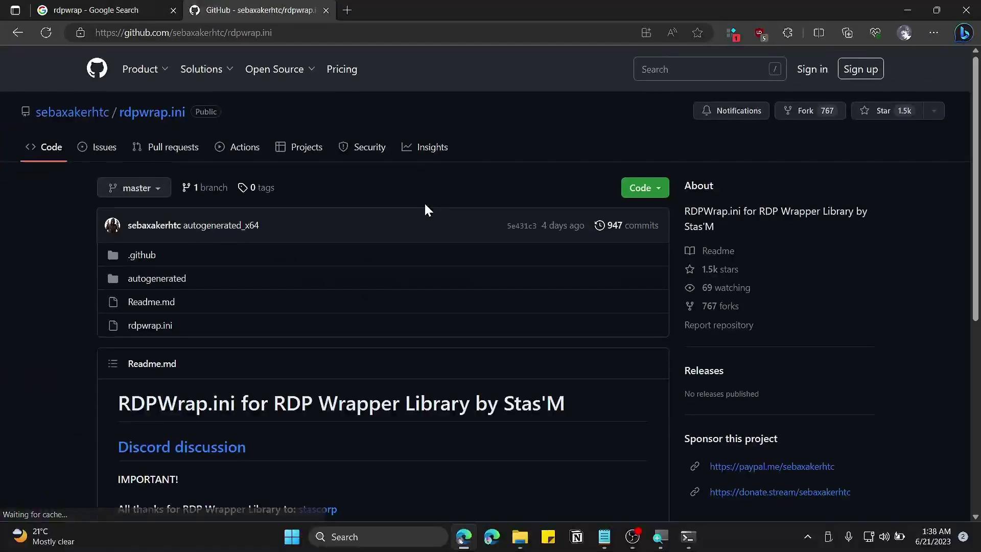
Step: Open its rdpwrap.ini file (12822 lines, 332 KB) and copy the raw contents
{"action": "scroll", "coordinate": [174, 332], "scroll_direction": "down", "scroll_amount": 3}
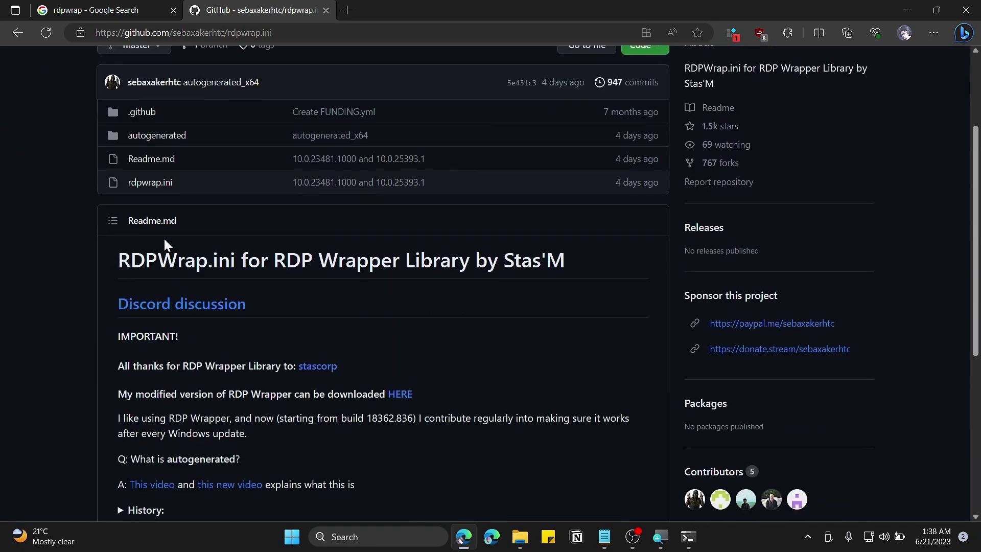
{"action": "scroll", "coordinate": [163, 237], "scroll_direction": "up", "scroll_amount": 3}
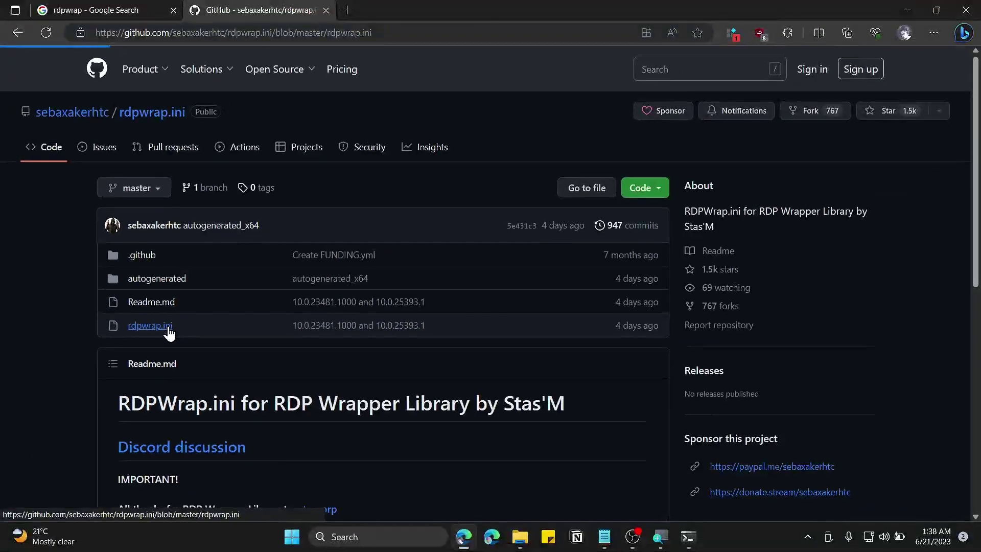
{"action": "left_click", "coordinate": [169, 331]}
{"action": "scroll", "coordinate": [360, 343], "scroll_direction": "down", "scroll_amount": 8}
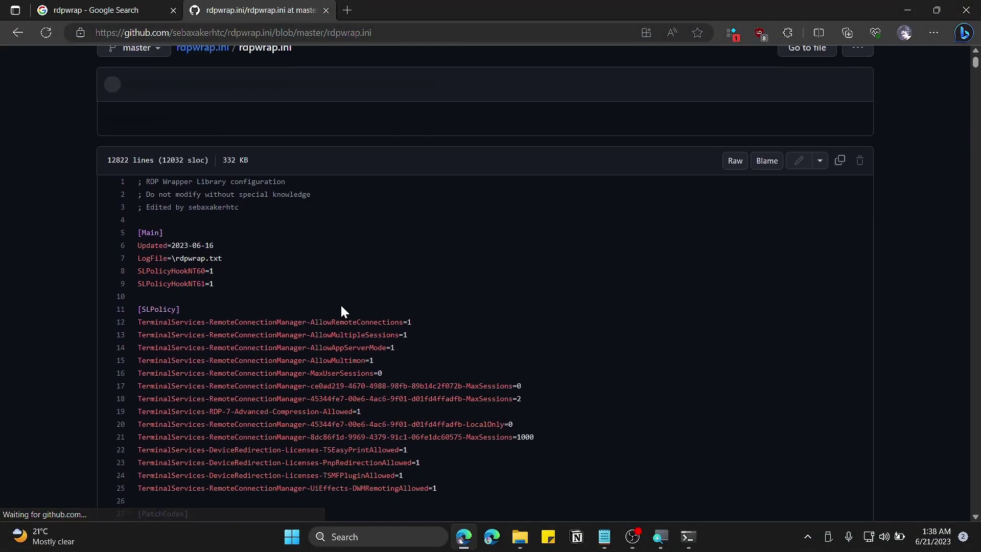
{"action": "scroll", "coordinate": [774, 228], "scroll_direction": "up", "scroll_amount": 8}
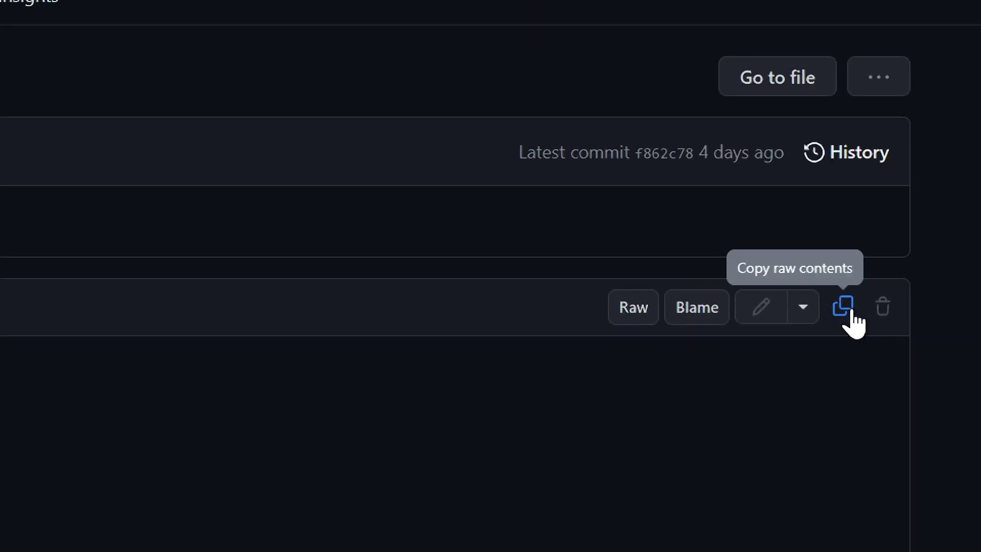
{"action": "left_click", "coordinate": [852, 313]}
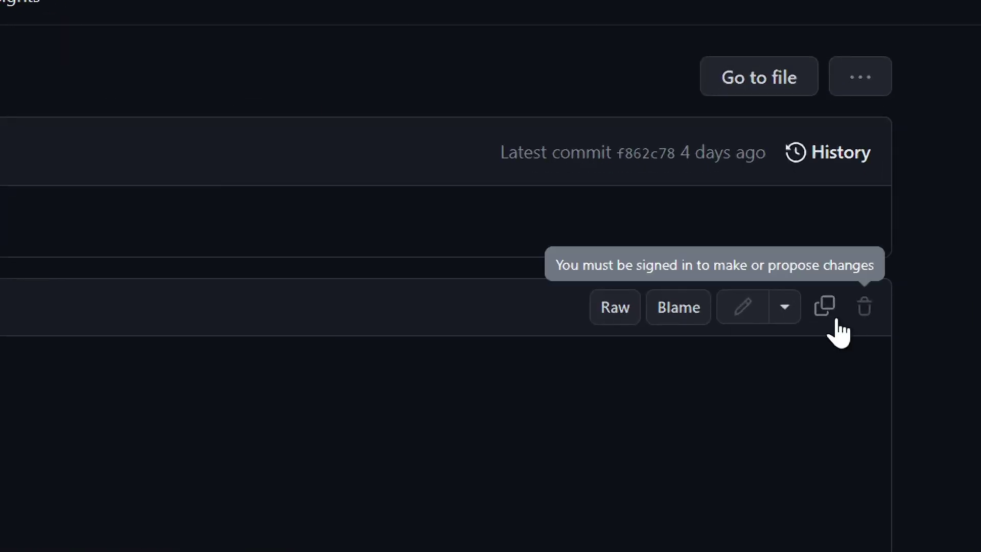
{"action": "left_click", "coordinate": [846, 305]}
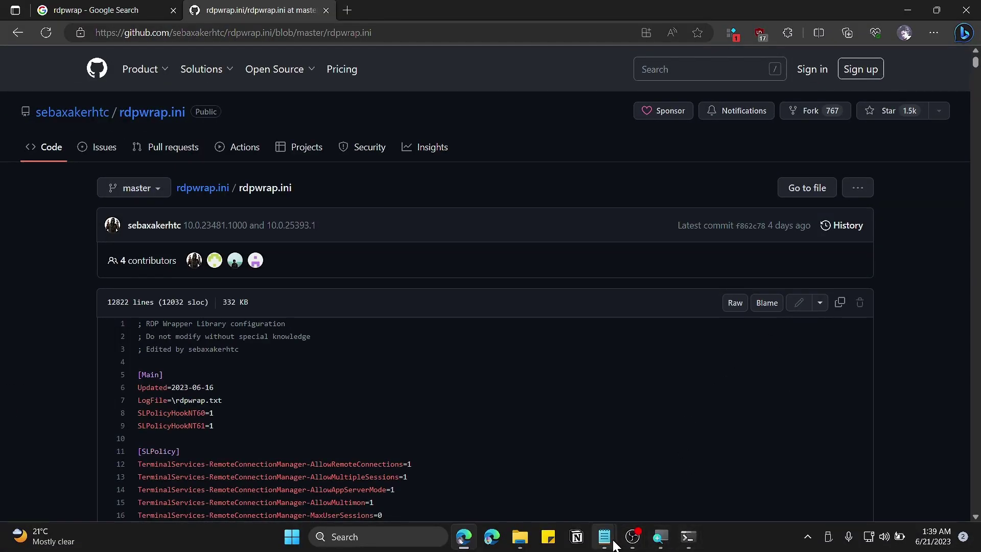
Step: Paste the copied GitHub contents into the empty rdpwrap.ini in Notepad and save it
{"action": "left_click", "coordinate": [605, 536]}
{"action": "left_click", "coordinate": [635, 505]}
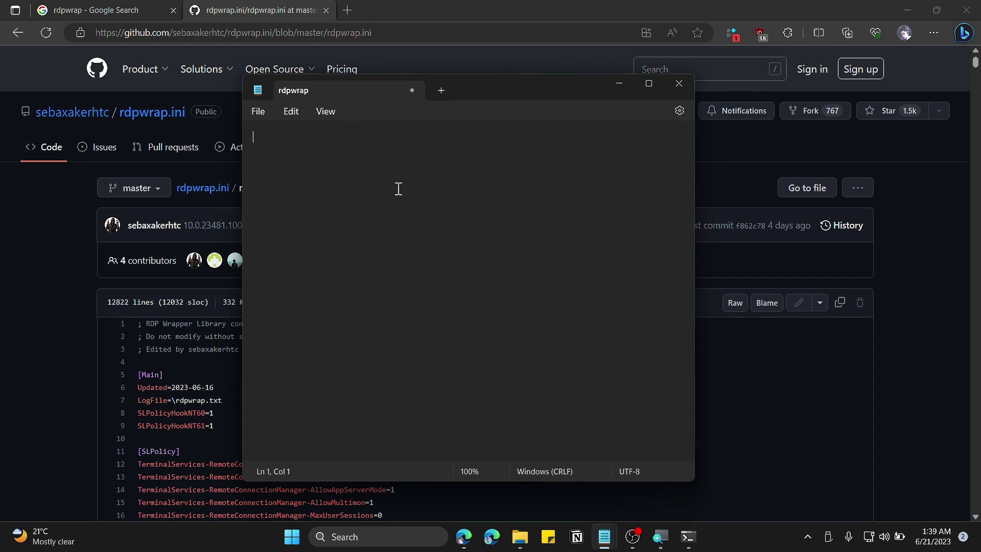
{"action": "right_click", "coordinate": [287, 147]}
{"action": "left_click", "coordinate": [328, 240]}
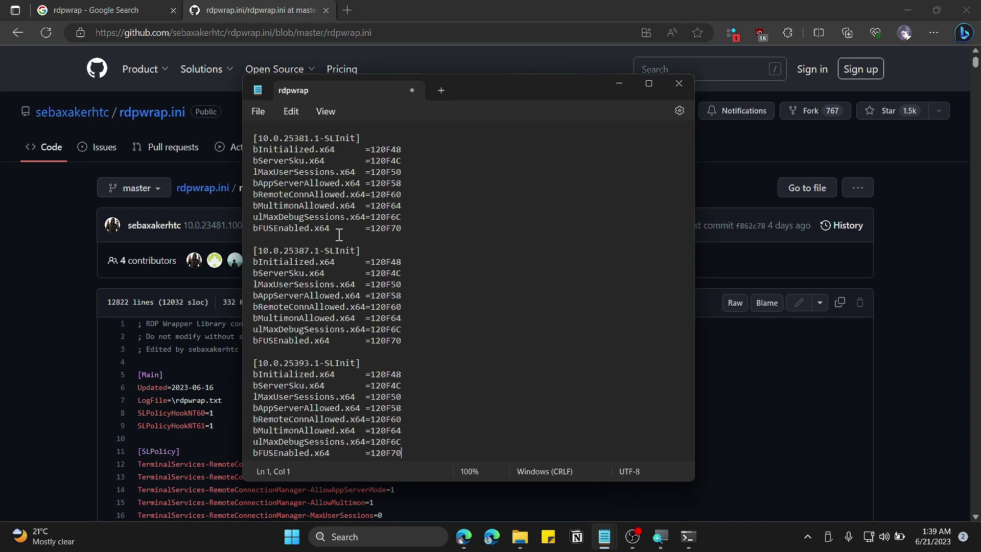
{"action": "left_click", "coordinate": [259, 112]}
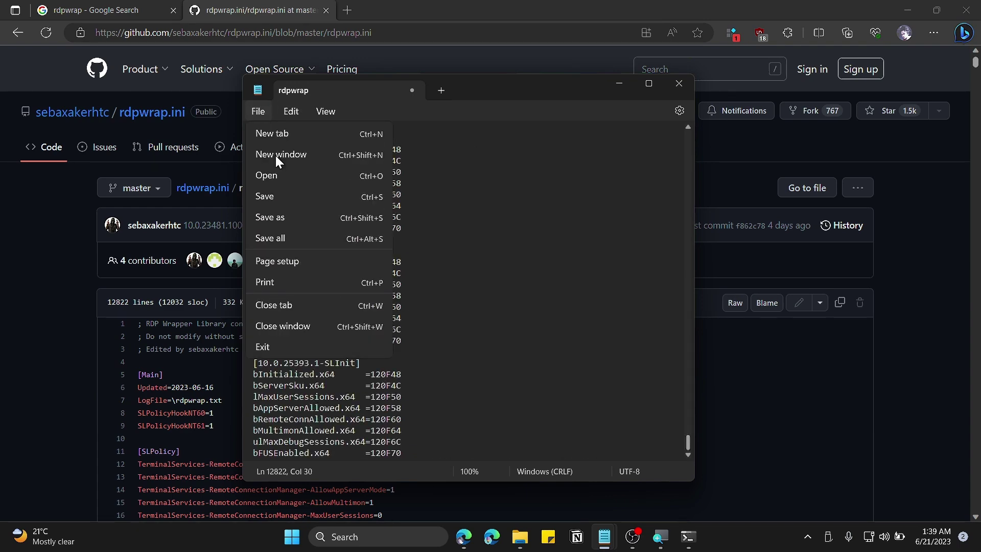
{"action": "left_click", "coordinate": [280, 190]}
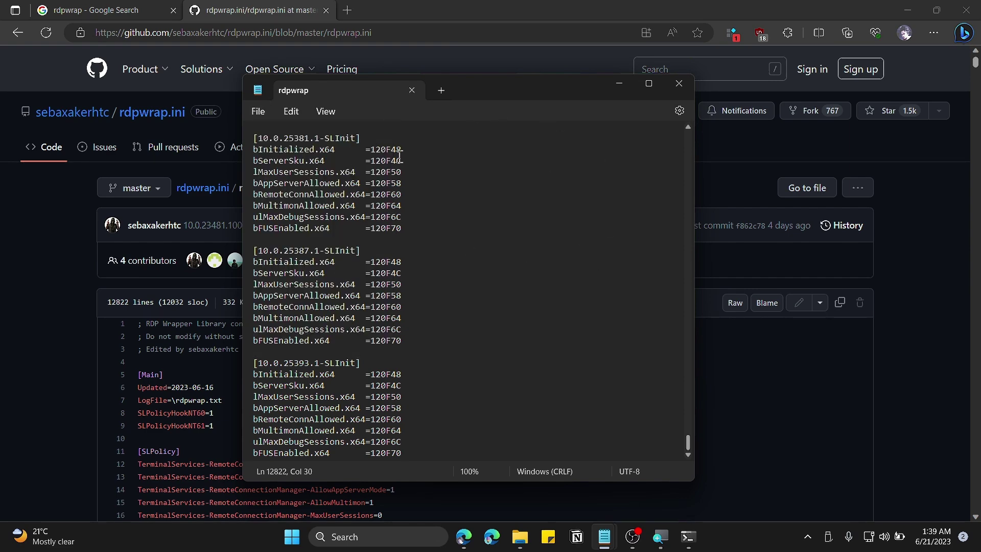
Step: Close Notepad and run RDPConf as admin from RDPWrap-v1.6.2: fully supported, not listening
{"action": "left_click", "coordinate": [678, 84]}
{"action": "mouse_move", "coordinate": [521, 542]}
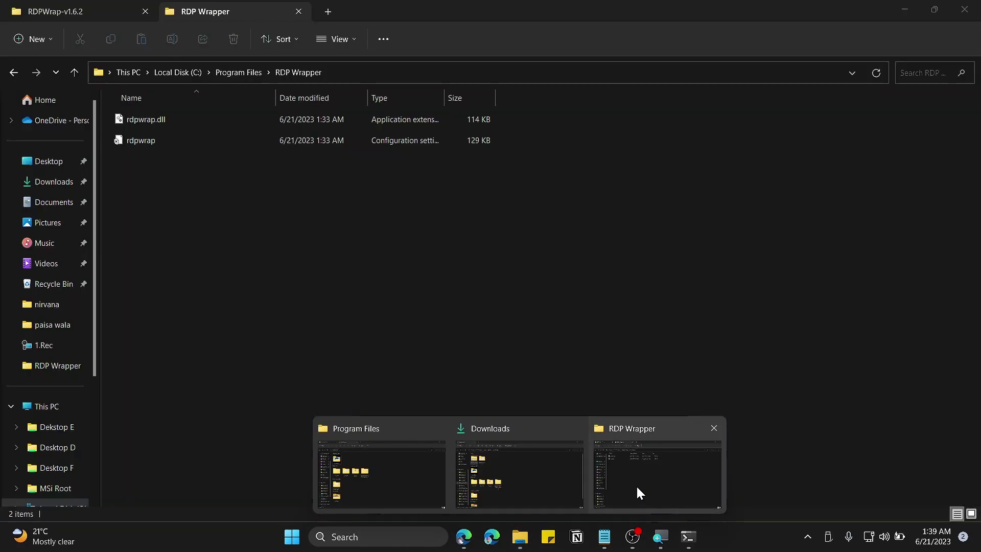
{"action": "left_click", "coordinate": [637, 488]}
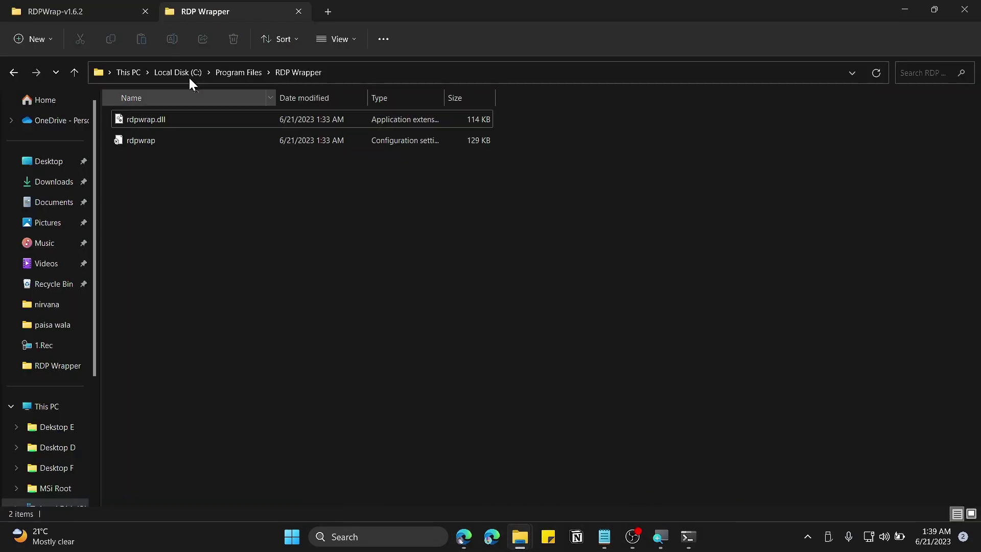
{"action": "left_click", "coordinate": [80, 11]}
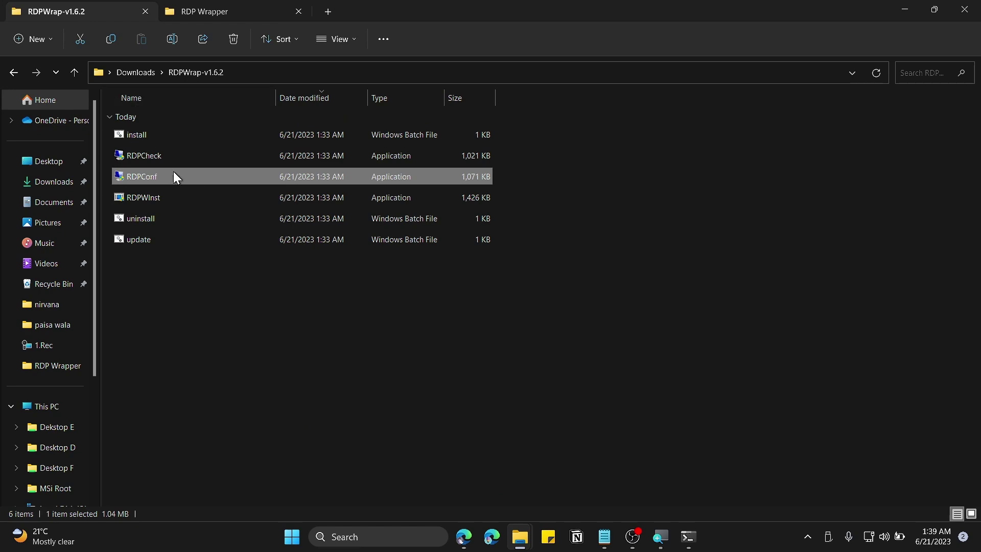
{"action": "left_click", "coordinate": [147, 176]}
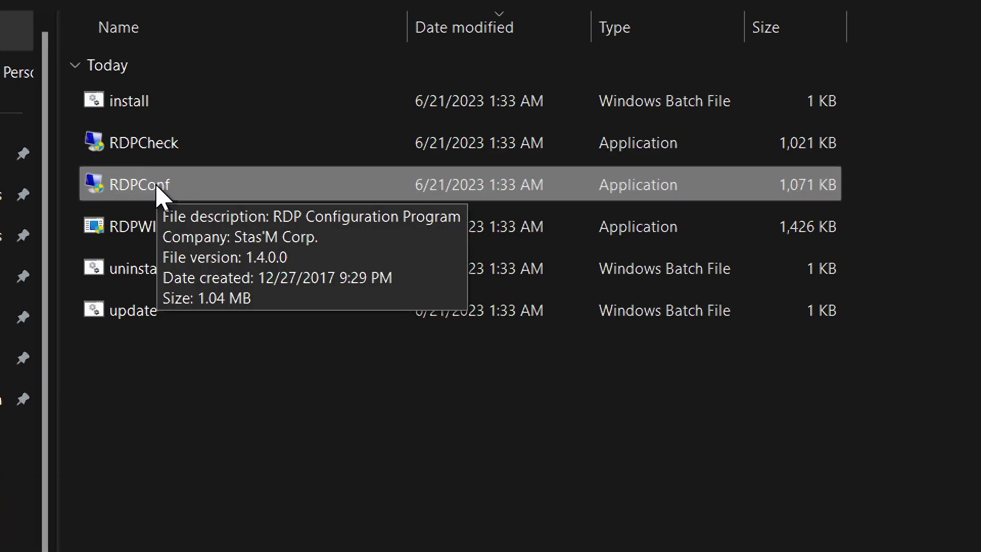
{"action": "double_click", "coordinate": [154, 185]}
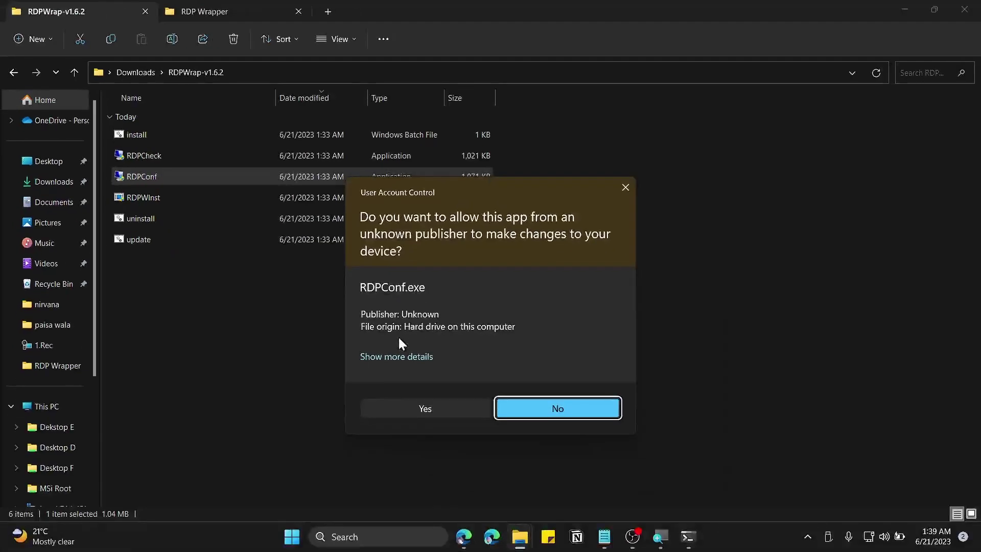
{"action": "left_click", "coordinate": [430, 410]}
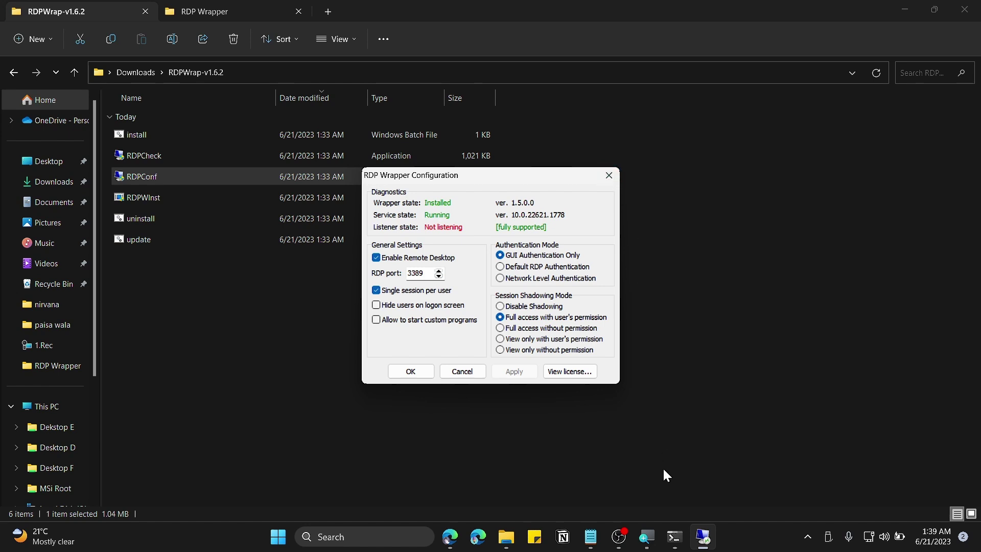
{"action": "left_click", "coordinate": [674, 537]}
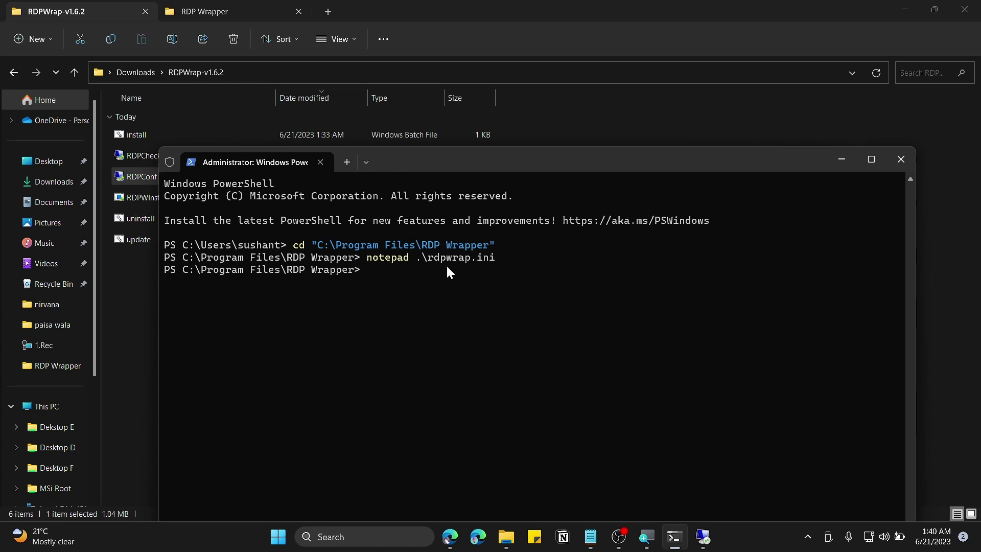
Step: Stop Remote Desktop Services with net stop termservice, answering y for dependent services
{"action": "type", "text": "net stop termser"}
{"action": "type", "text": "vice"}
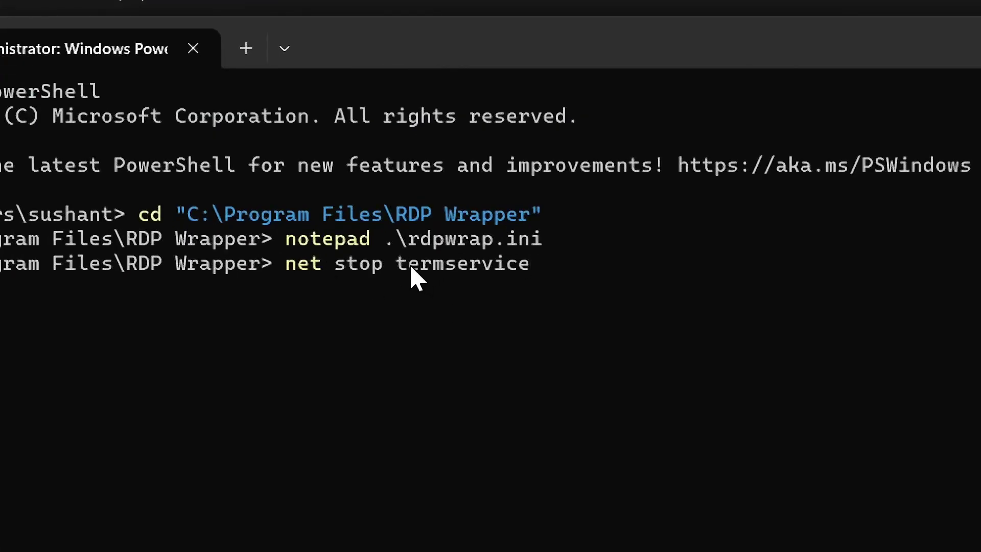
{"action": "key", "text": "Return"}
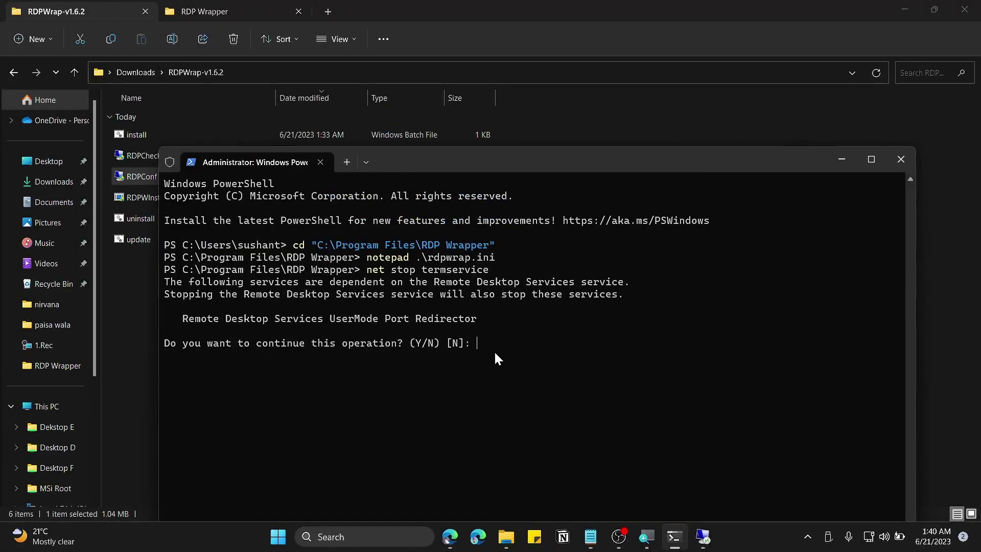
{"action": "type", "text": "y"}
{"action": "key", "text": "Return"}
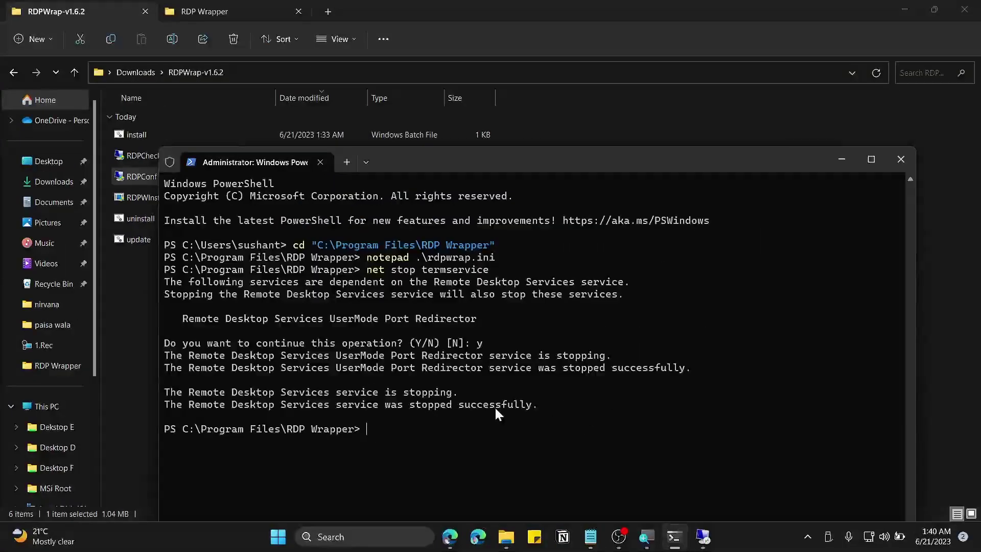
Step: Start the service again with net start termservice
{"action": "key", "text": "Up"}
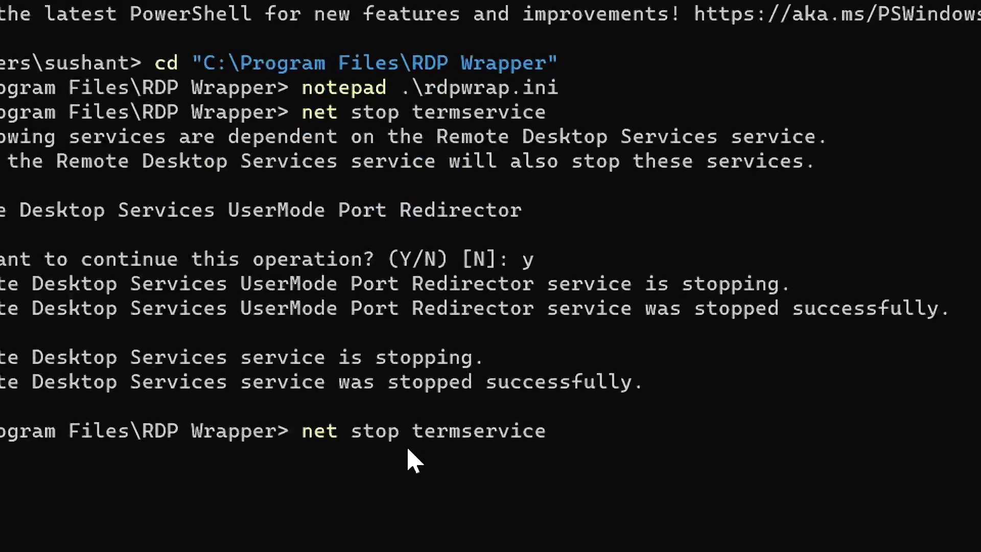
{"action": "key", "text": "BackSpace"}
{"action": "key", "text": "BackSpace"}
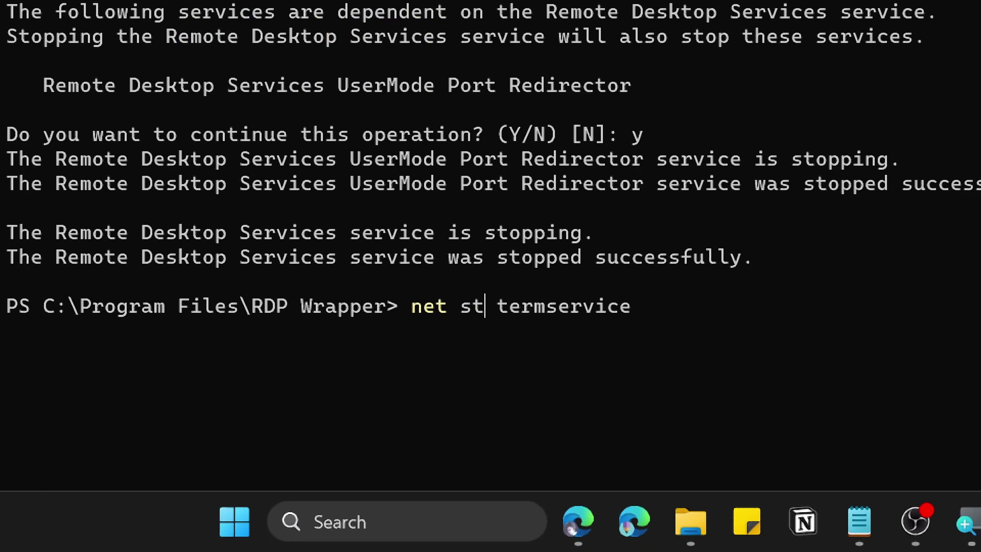
{"action": "type", "text": "art"}
{"action": "key", "text": "Return"}
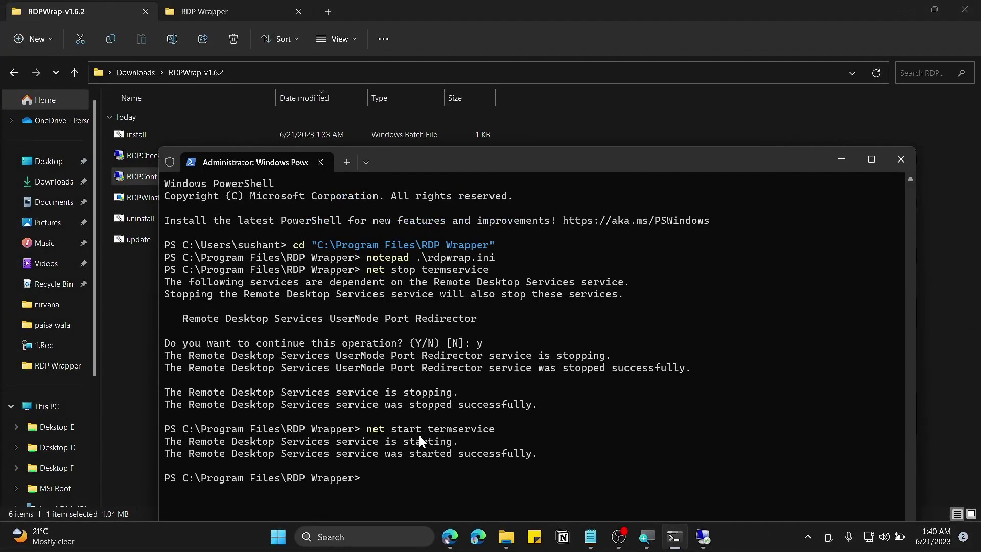
Step: Confirm RDPConf now shows Listening, then run RDPCheck as admin and attempt a local sign-in
{"action": "left_click", "coordinate": [703, 536]}
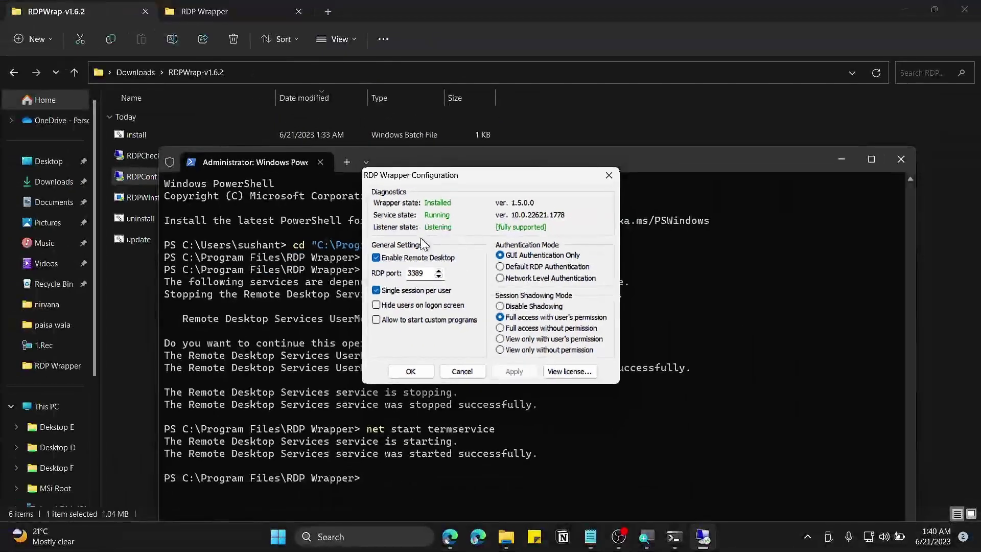
{"action": "left_click", "coordinate": [911, 163]}
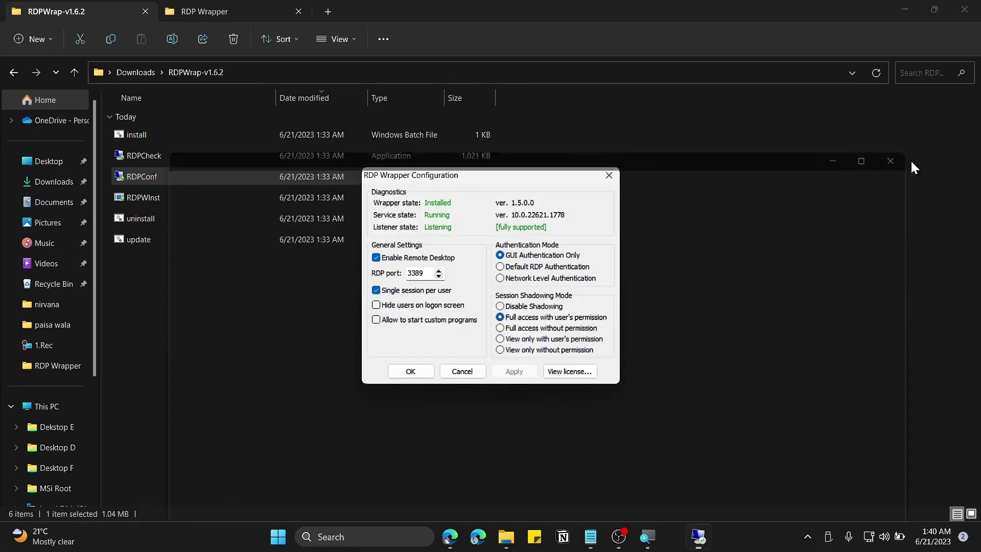
{"action": "left_click", "coordinate": [153, 157]}
{"action": "double_click", "coordinate": [153, 158]}
{"action": "left_click", "coordinate": [439, 408]}
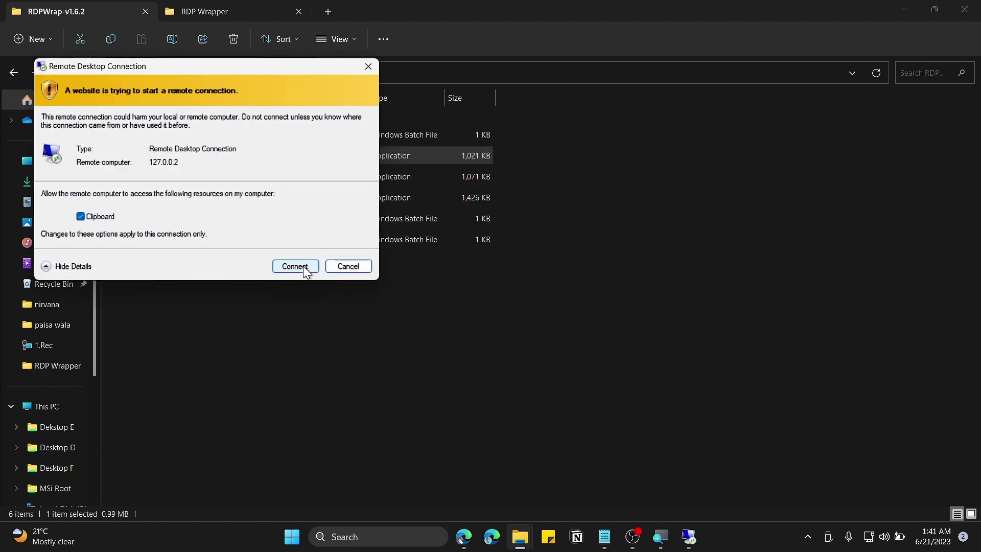
{"action": "left_click", "coordinate": [303, 266]}
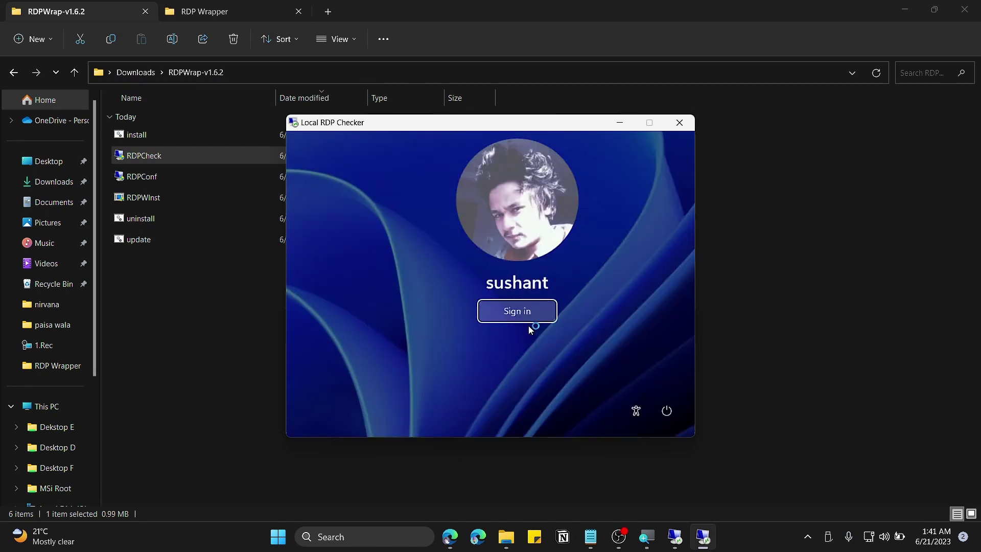
{"action": "left_click", "coordinate": [519, 314]}
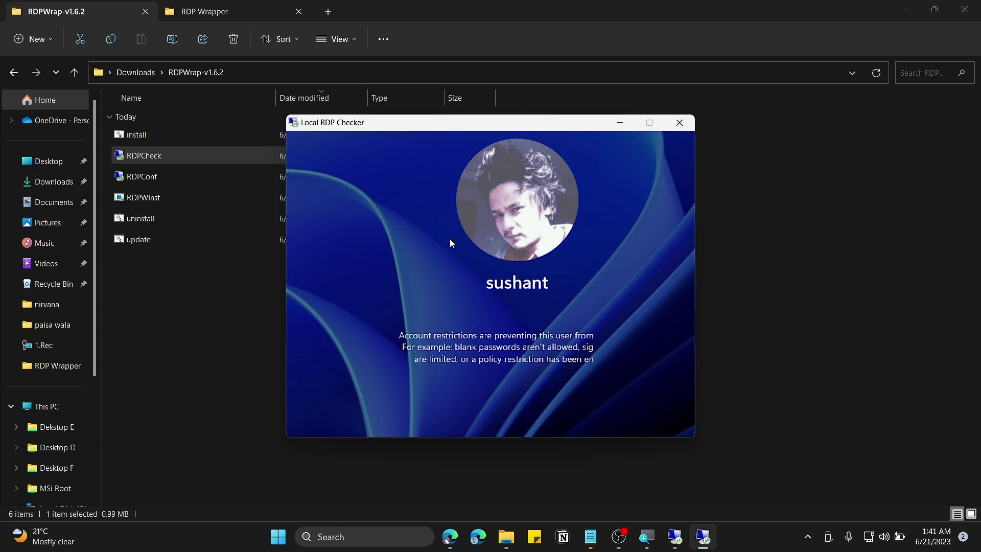
Step: Close the Local RDP Checker, then close Settings after reading the Home-edition Remote Desktop notice
{"action": "left_click", "coordinate": [680, 122]}
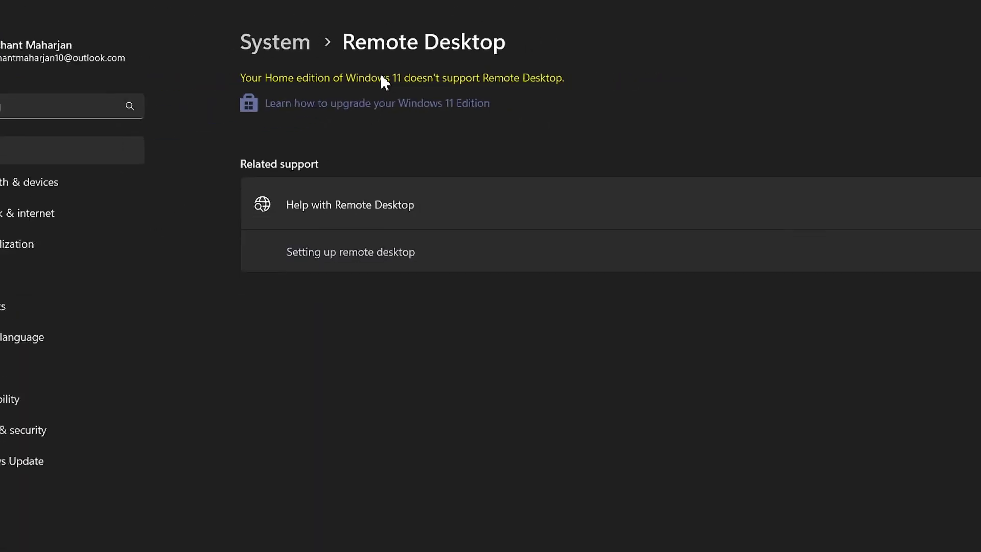
{"action": "left_click", "coordinate": [966, 9]}
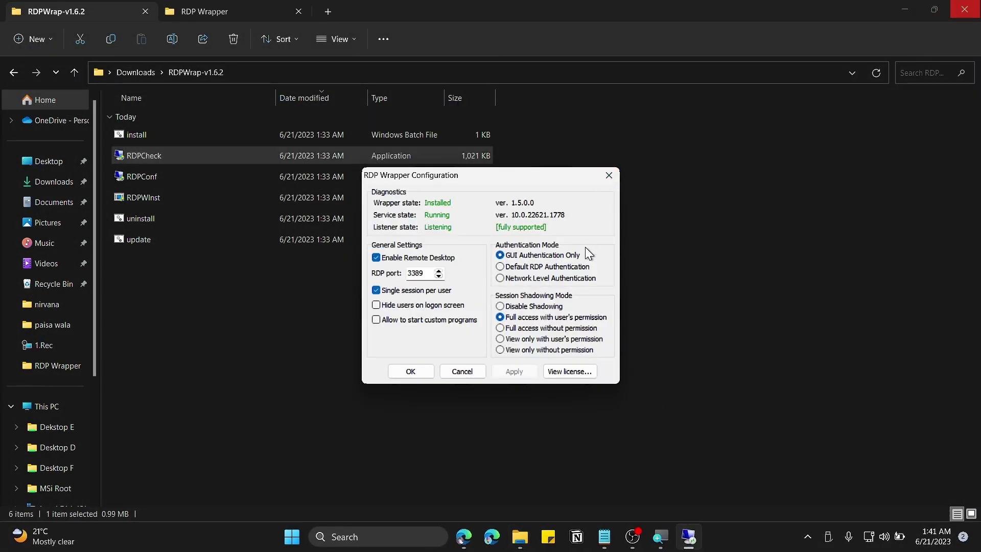
Step: Launch Remote Desktop Connection from a Start search for 'rdp' and connect to 192.168.1.74
{"action": "key", "text": "super"}
{"action": "type", "text": "rdp"}
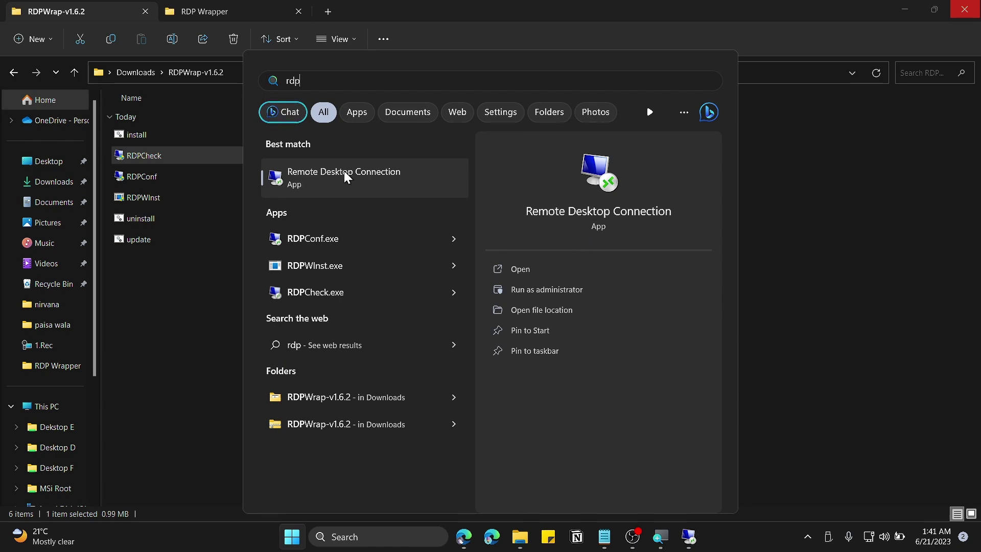
{"action": "left_click", "coordinate": [344, 174]}
{"action": "left_click", "coordinate": [547, 236]}
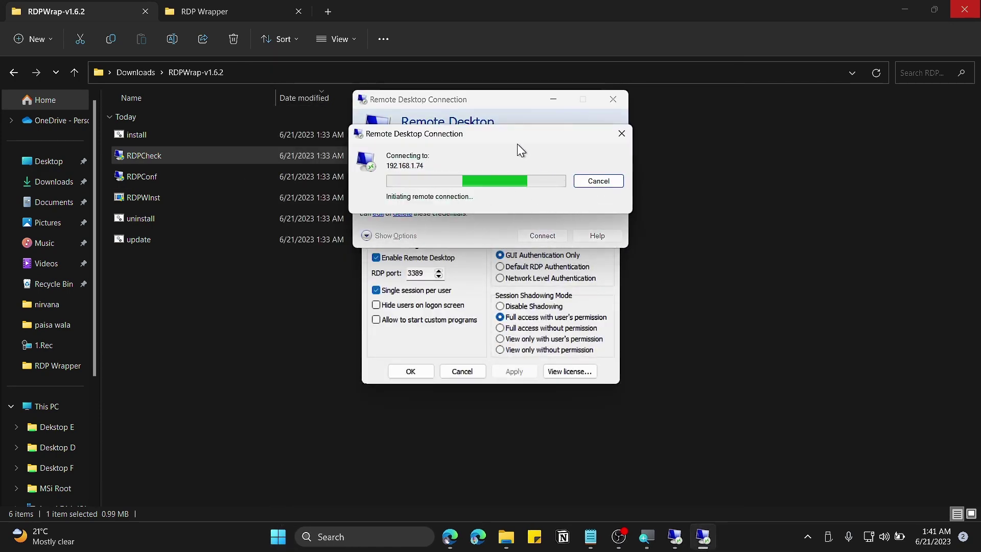
{"action": "left_click_drag", "start_coordinate": [506, 134], "coordinate": [638, 126]}
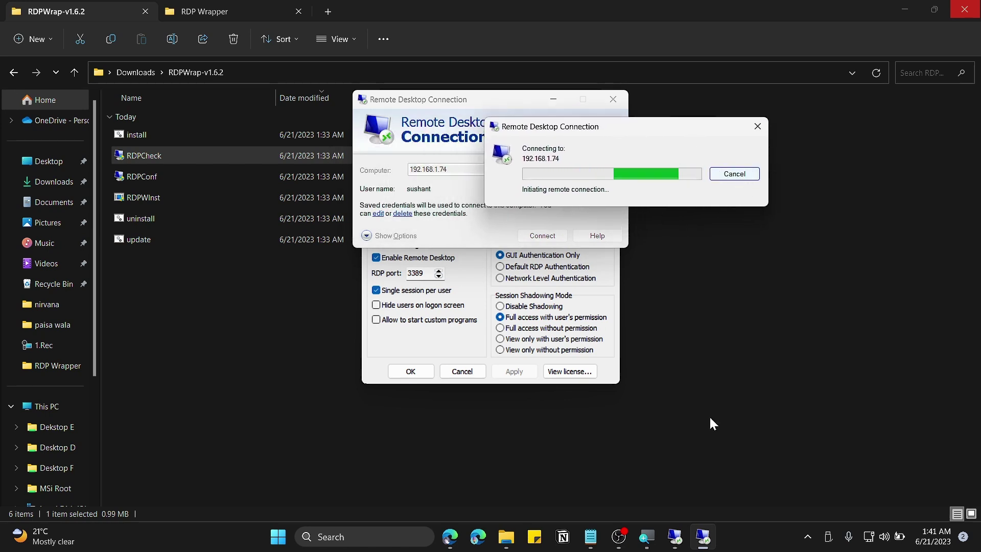
Step: Close RDP Wrapper Configuration with OK, keeping its settings, and close File Explorer
{"action": "left_click", "coordinate": [675, 537]}
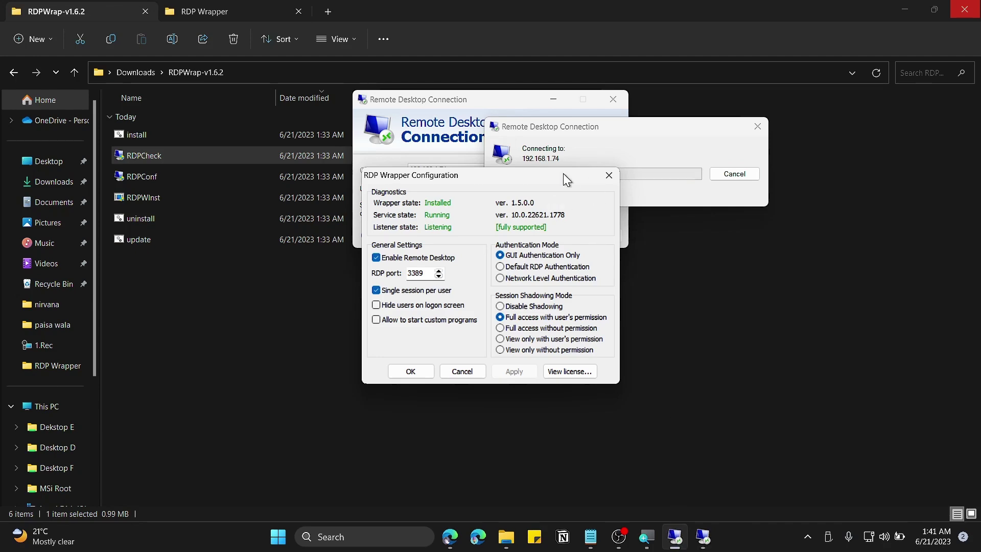
{"action": "left_click_drag", "start_coordinate": [498, 181], "coordinate": [258, 229]}
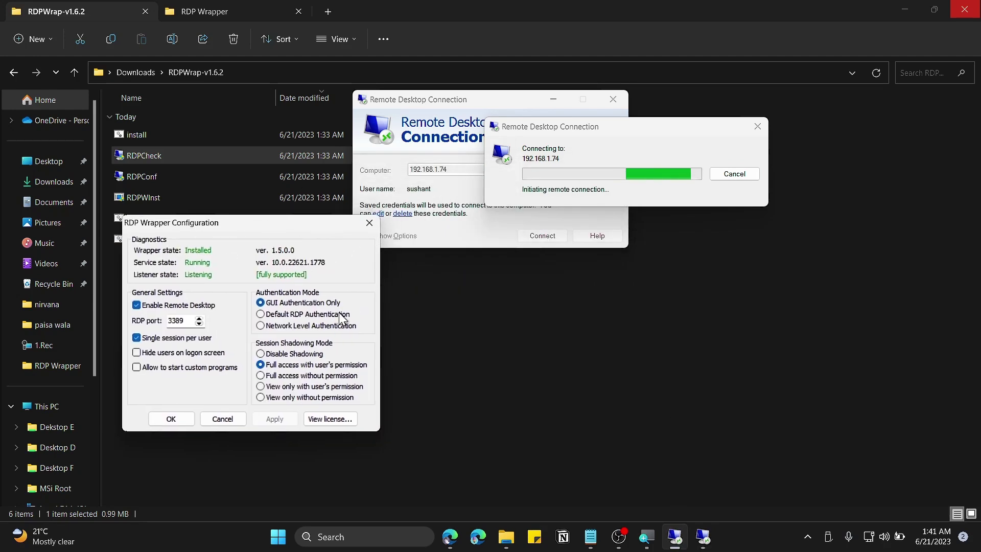
{"action": "left_click", "coordinate": [176, 422]}
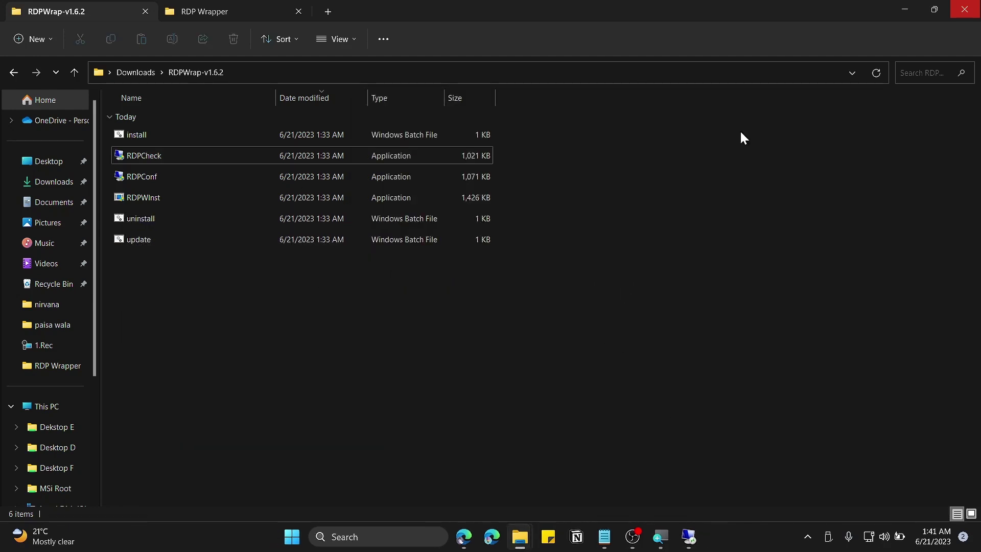
{"action": "left_click", "coordinate": [967, 7]}
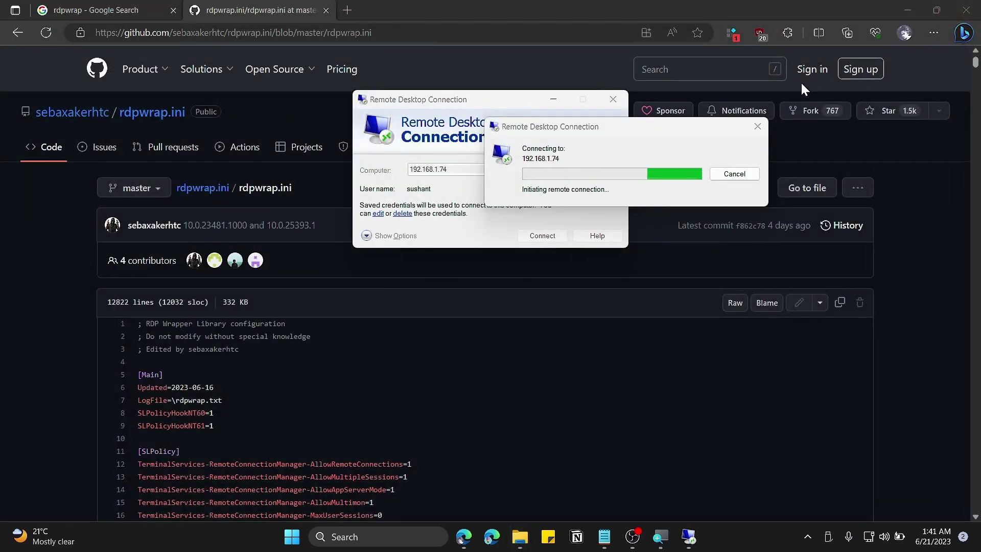